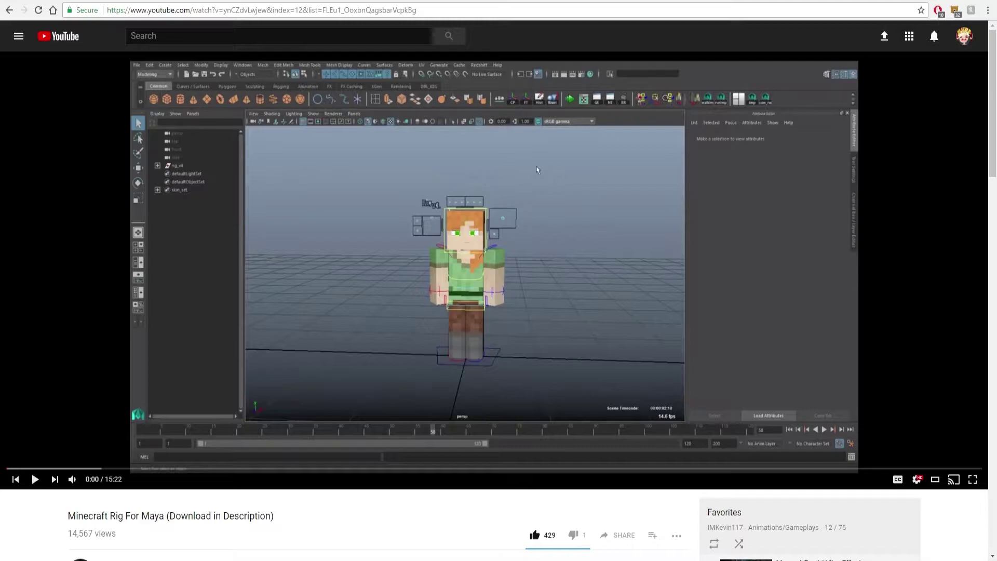
# Download rigV4.1.zip from the MediaFire link in the Minecraft rig video's description.
pyautogui.scroll(-2, 352, 323)
pyautogui.scroll(-4, 545, 279)
pyautogui.click(238, 378)
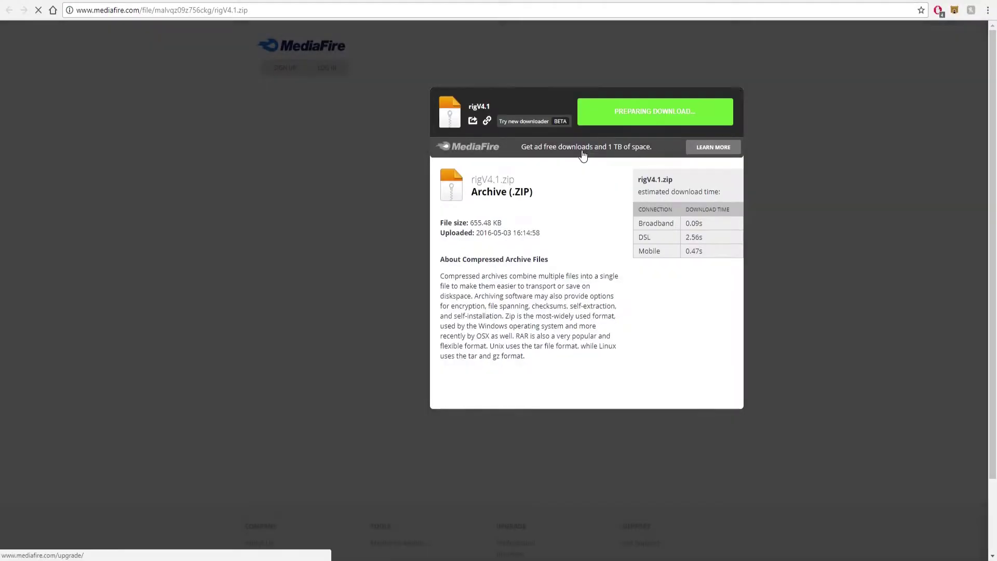
pyautogui.click(672, 110)
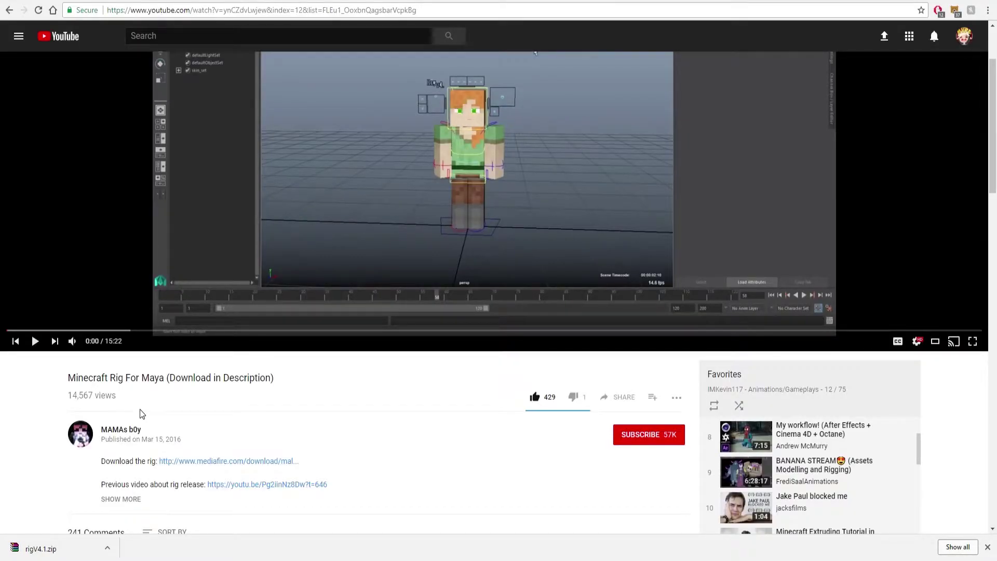
pyautogui.scroll(2, 387, 437)
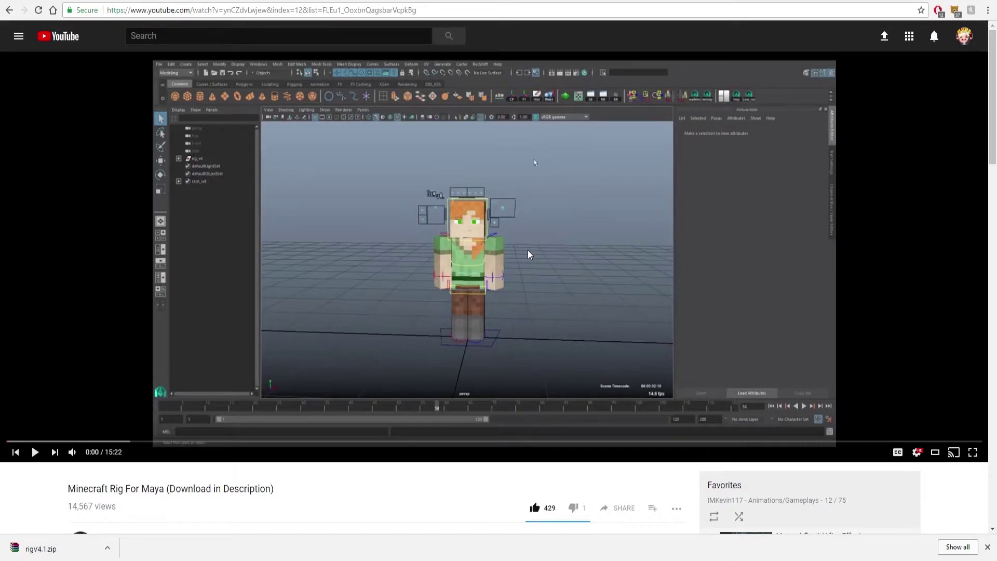
pyautogui.scroll(-5, 529, 255)
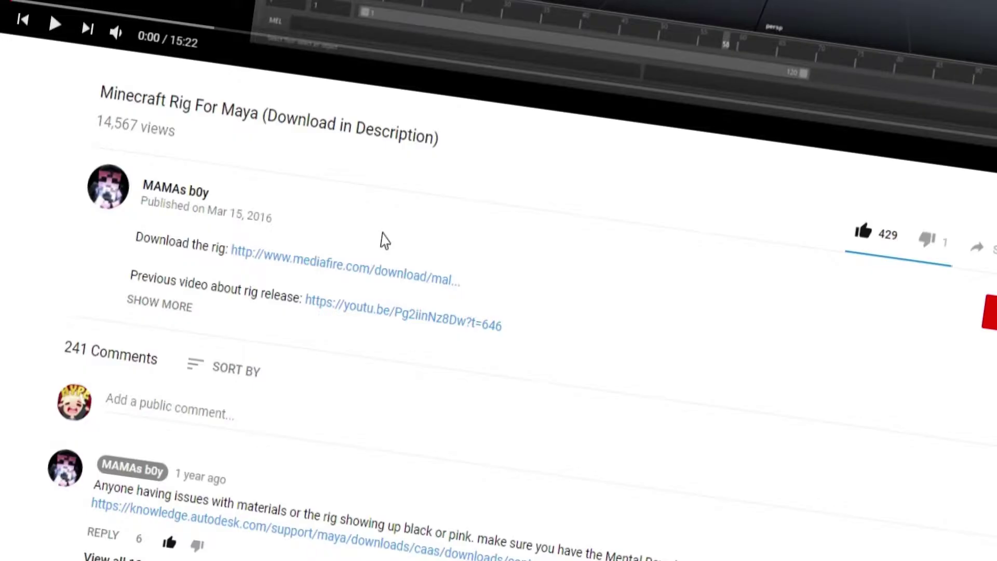
pyautogui.scroll(5, 584, 213)
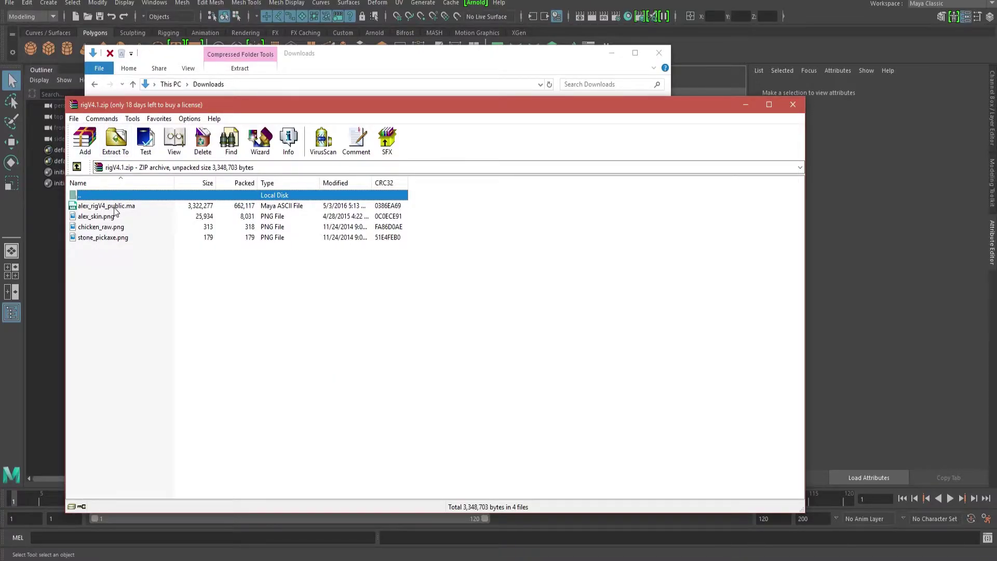
# Examine the contents of rigV4.1.zip: alex_rigV4_public.ma and the textures alex_skin.png, chicken_raw.png and stone_pickaxe.png.
pyautogui.click(114, 207)
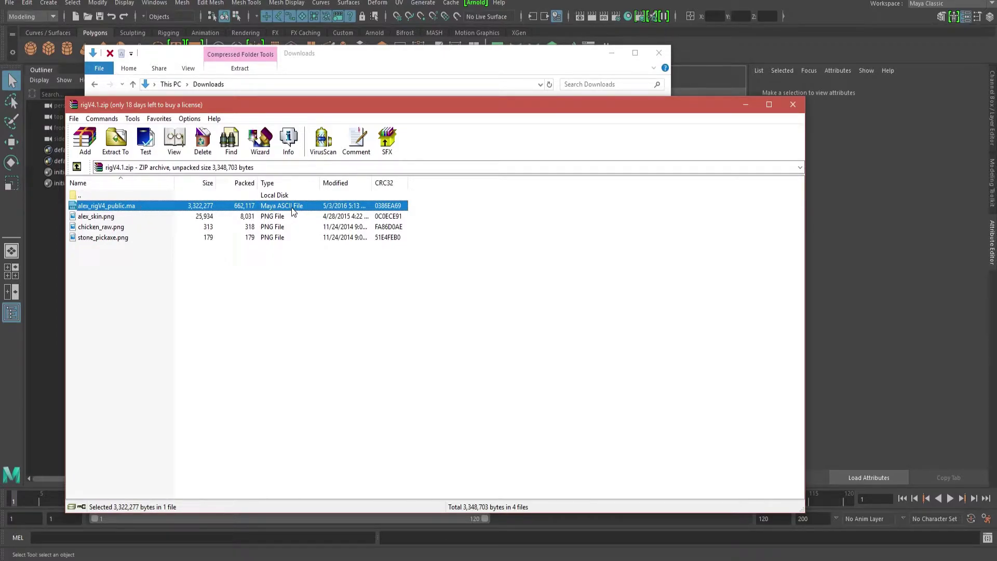
pyautogui.moveTo(203, 270); pyautogui.dragTo(110, 221)
pyautogui.click(116, 227)
pyautogui.click(120, 217)
pyautogui.click(133, 230)
pyautogui.click(141, 239)
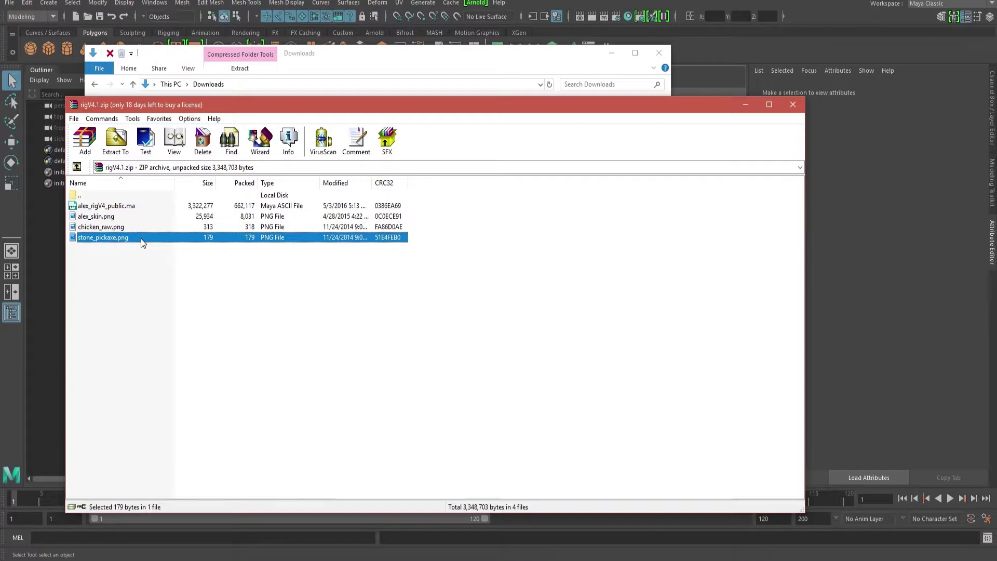
pyautogui.click(132, 229)
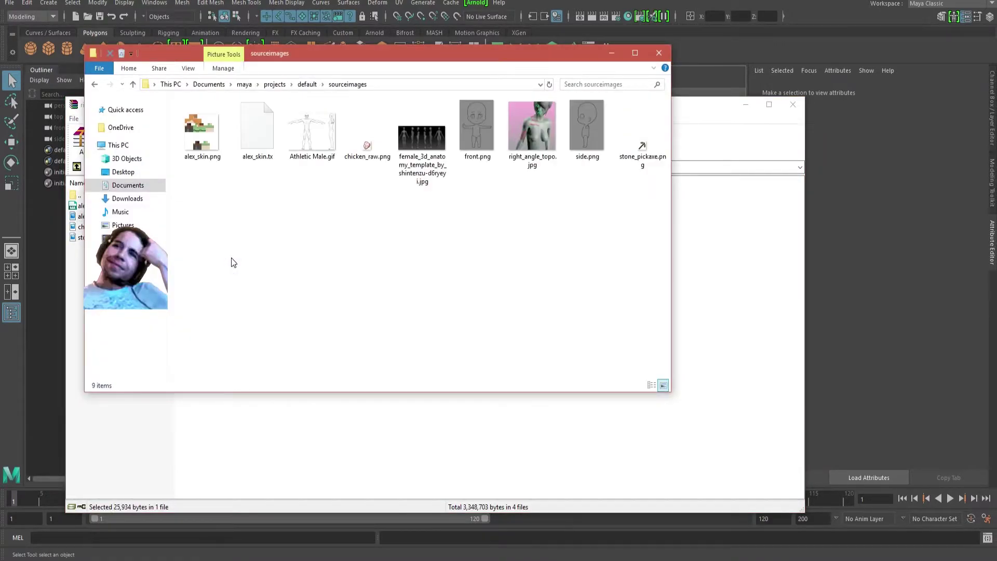
# Check alex_skin.png, chicken_raw.png and stone_pickaxe.png in the default Maya project's sourceimages folder, and return to the archive.
pyautogui.click(214, 156)
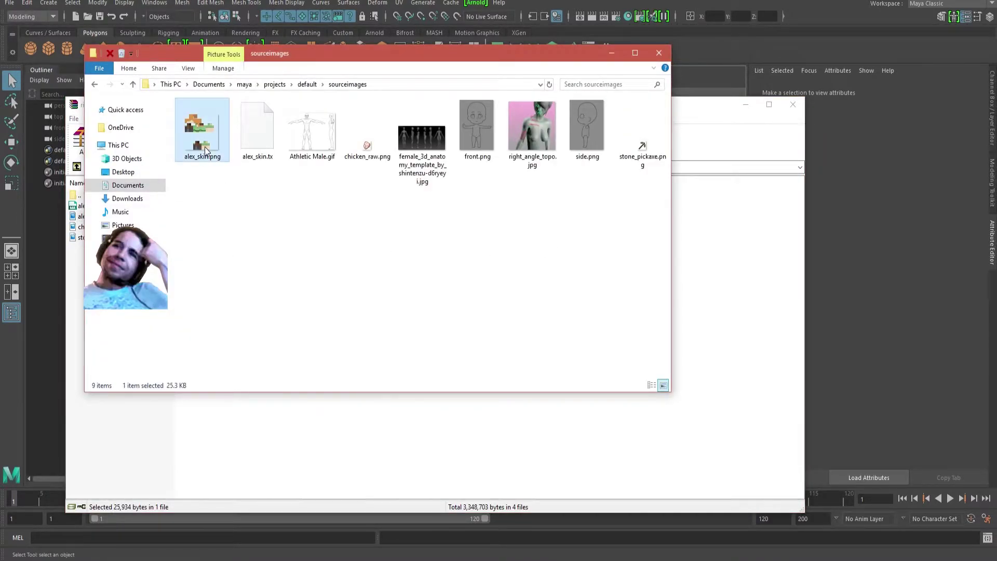
pyautogui.click(375, 154)
pyautogui.click(659, 145)
pyautogui.click(705, 228)
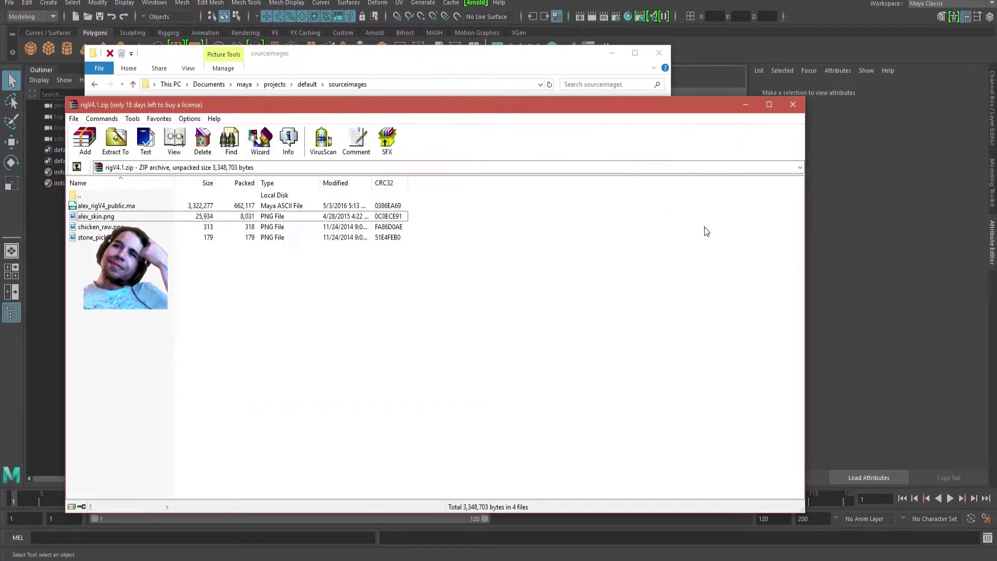
# Select the three PNG textures in rigV4.1.zip and switch to the Maya project's sourceimages folder.
pyautogui.click(260, 238)
pyautogui.keyDown('shift'); pyautogui.click(260, 216); pyautogui.keyUp('shift')
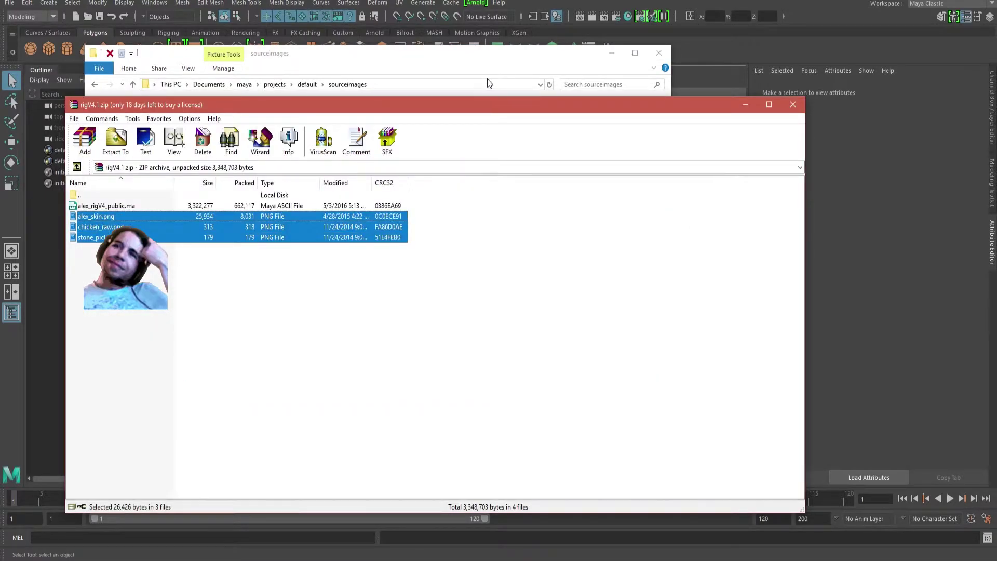
pyautogui.click(478, 55)
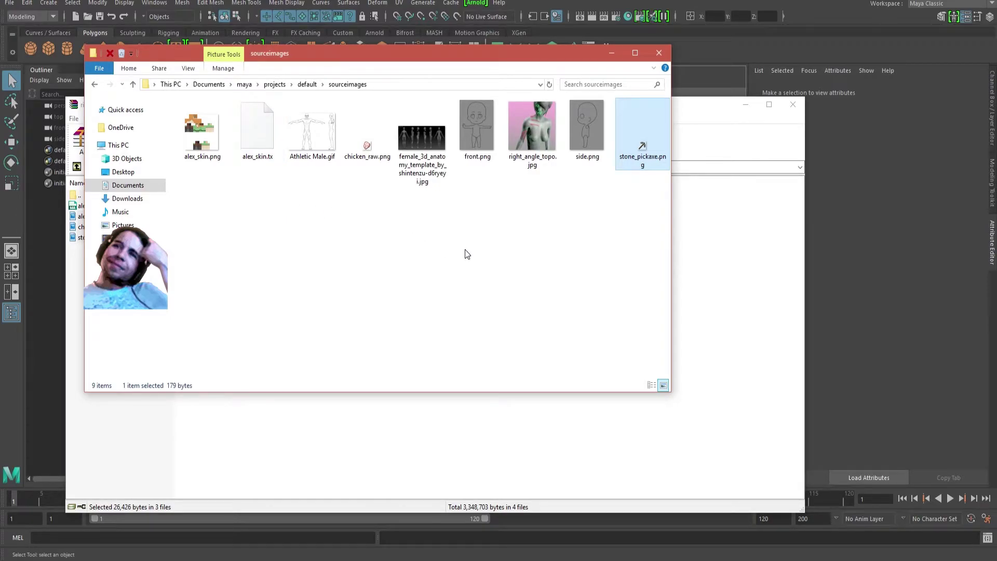
# Select alex_rigV4_public.ma in the archive and go from sourceimages up to the default Maya project folder.
pyautogui.click(691, 257)
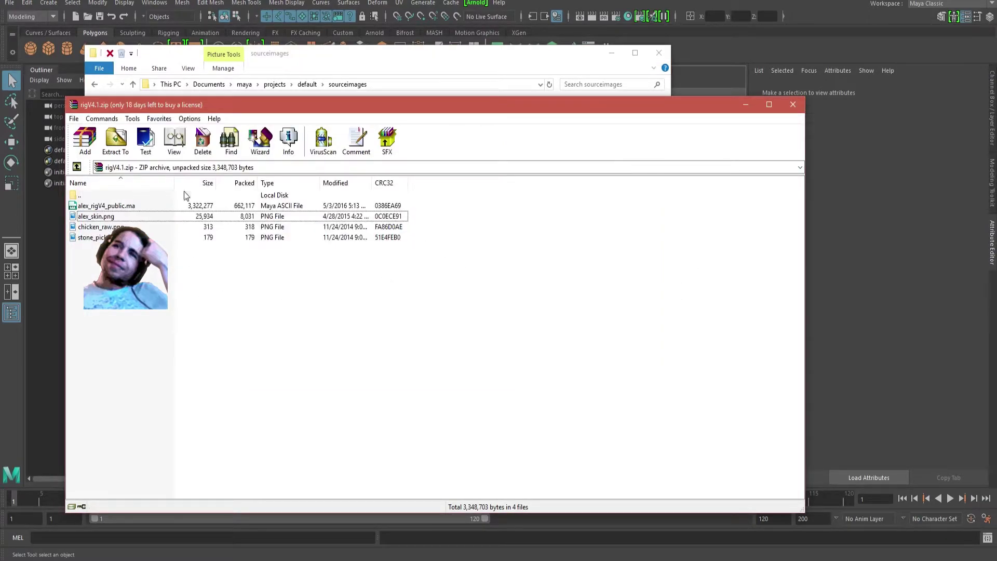
pyautogui.click(348, 54)
pyautogui.click(688, 266)
pyautogui.click(145, 207)
pyautogui.click(410, 56)
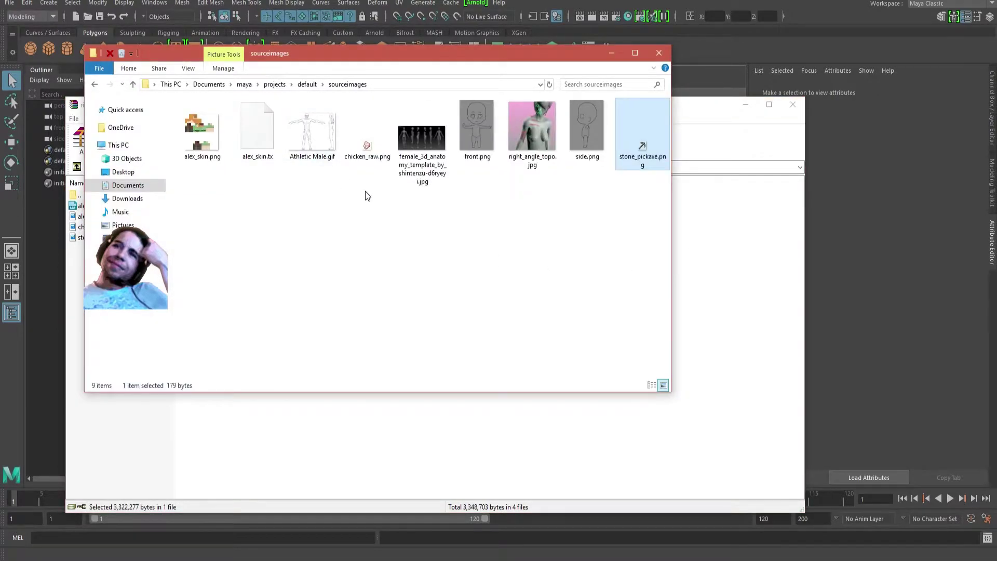
pyautogui.hotkey('alt', 'Up')
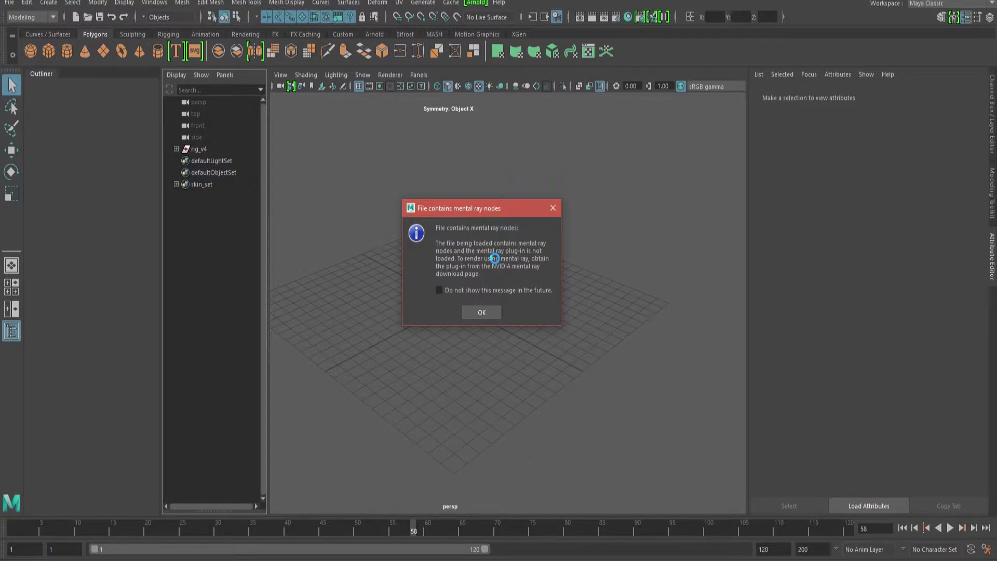
# Dismiss the rig scene's loading messages in Maya and test-render the rig in the Arnold Render View.
pyautogui.click(483, 313)
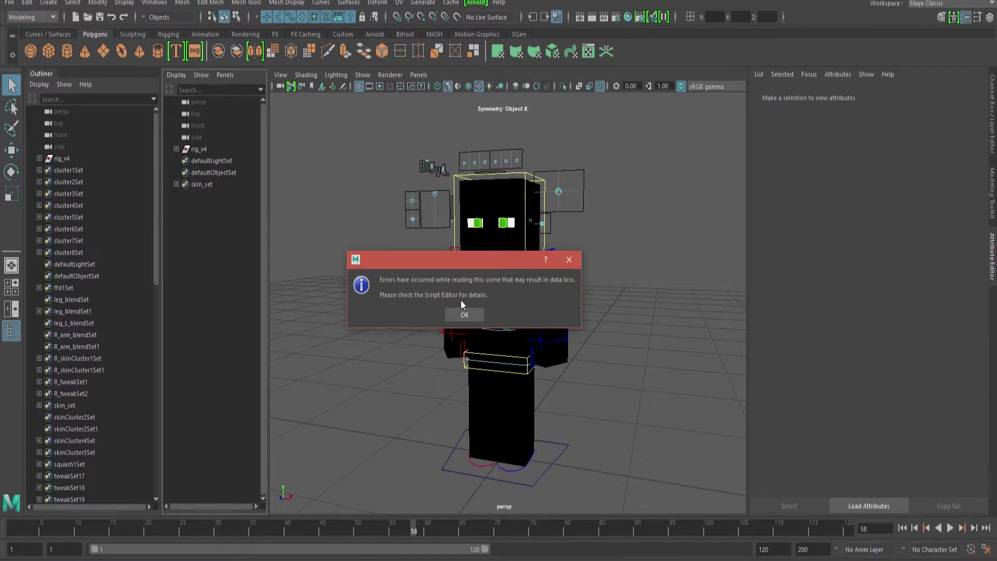
pyautogui.click(466, 314)
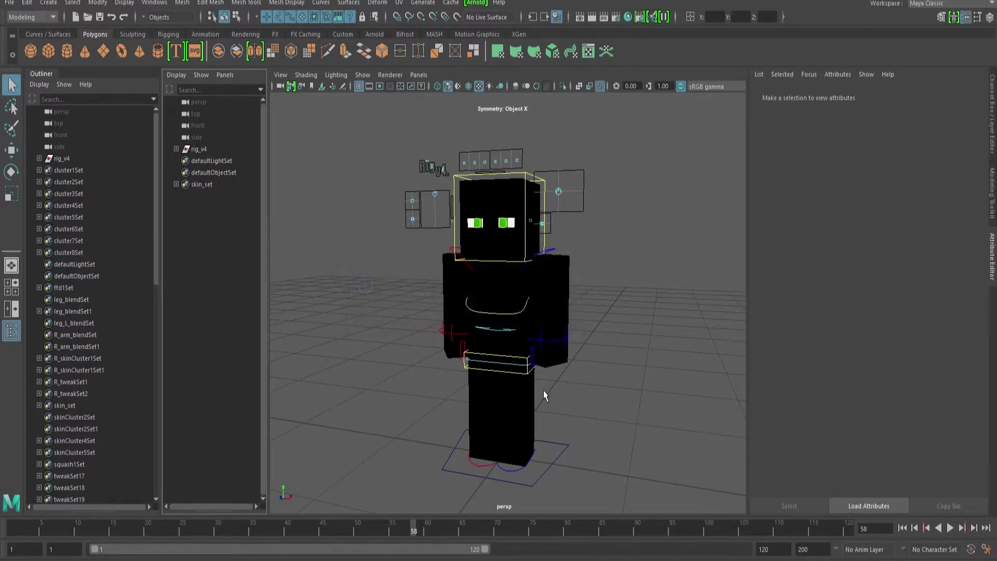
pyautogui.click(476, 2)
pyautogui.click(497, 22)
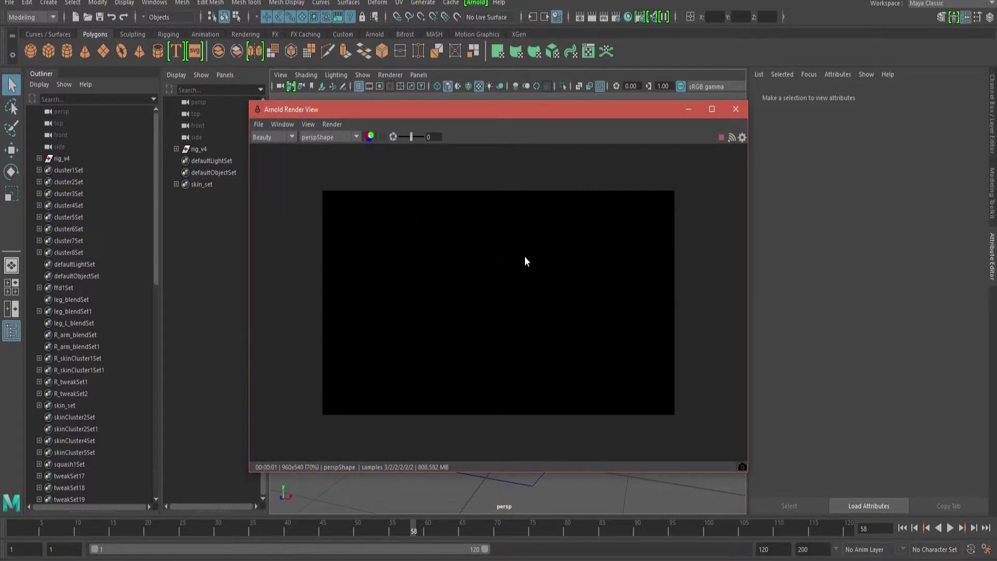
pyautogui.click(735, 111)
# Create an area light in the rig scene and activate the Move tool.
pyautogui.click(246, 34)
pyautogui.click(103, 51)
pyautogui.keyDown('alt'); pyautogui.moveTo(636, 422); pyautogui.dragTo(577, 408); pyautogui.keyUp('alt')
pyautogui.press('w')
# Render the rig with the area light in the Arnold Render View, keeping the character visible beside the render.
pyautogui.click(476, 2)
pyautogui.click(491, 16)
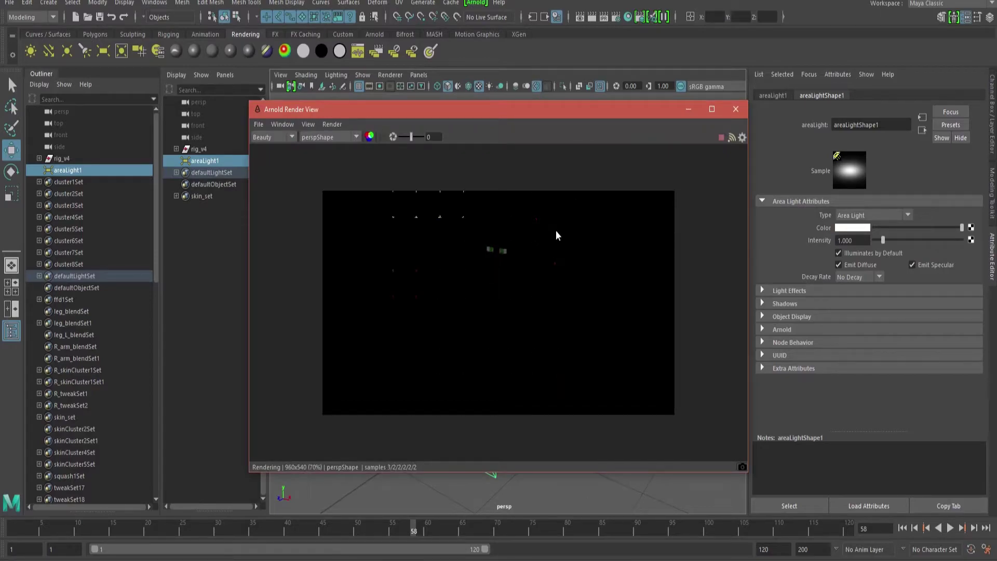
pyautogui.moveTo(612, 114); pyautogui.dragTo(421, 41)
pyautogui.keyDown('alt'); pyautogui.moveTo(634, 305); pyautogui.dragTo(653, 332); pyautogui.keyUp('alt')
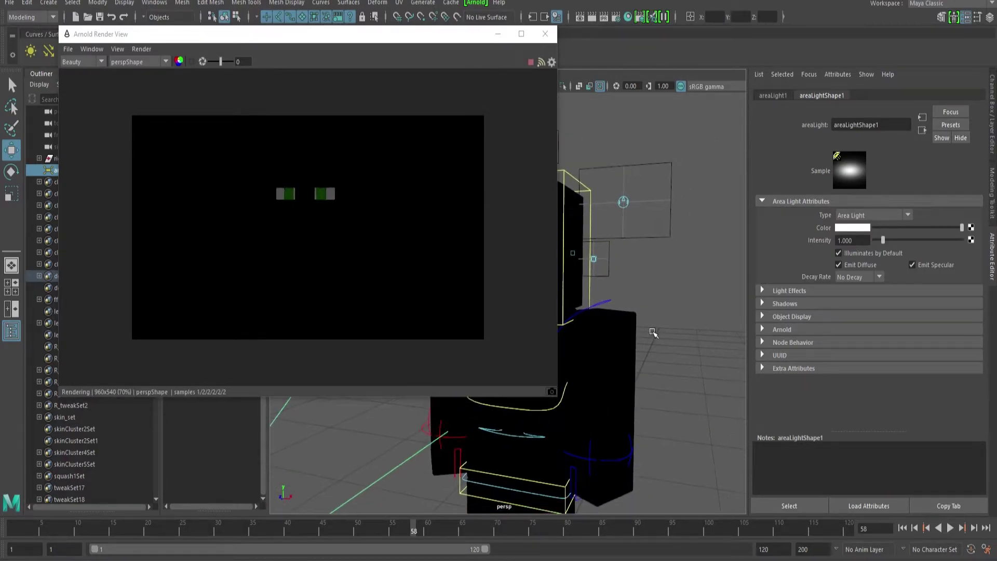
# Set the Arnold Render View's background color to the near-black grey #060606.
pyautogui.click(551, 62)
pyautogui.click(605, 183)
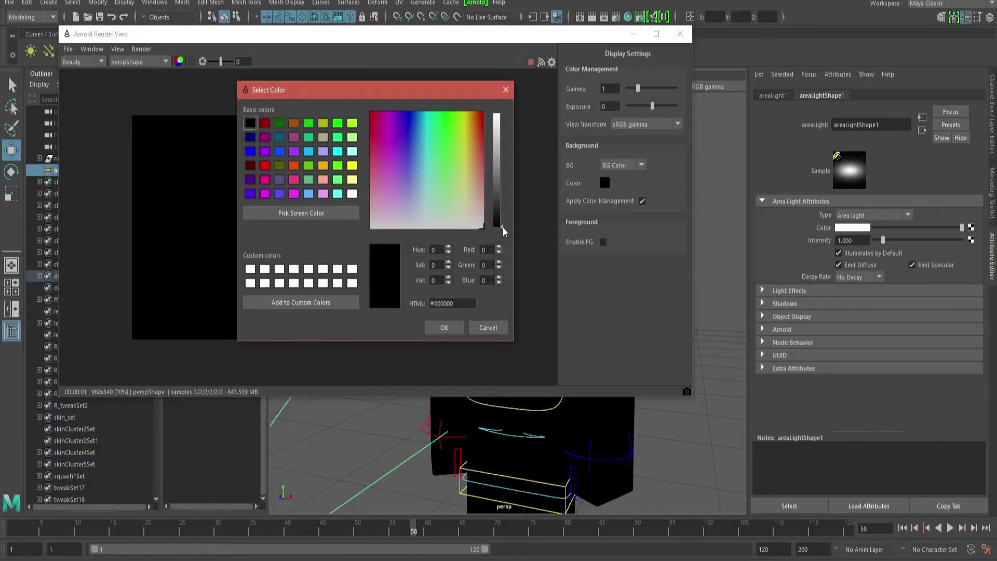
pyautogui.moveTo(420, 96); pyautogui.dragTo(581, 108)
pyautogui.click(669, 238)
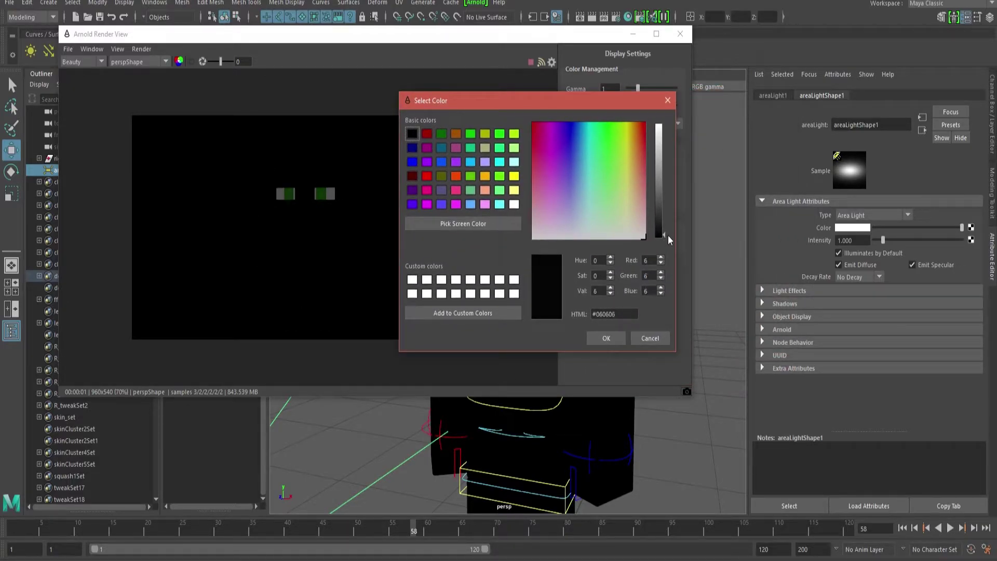
pyautogui.click(607, 340)
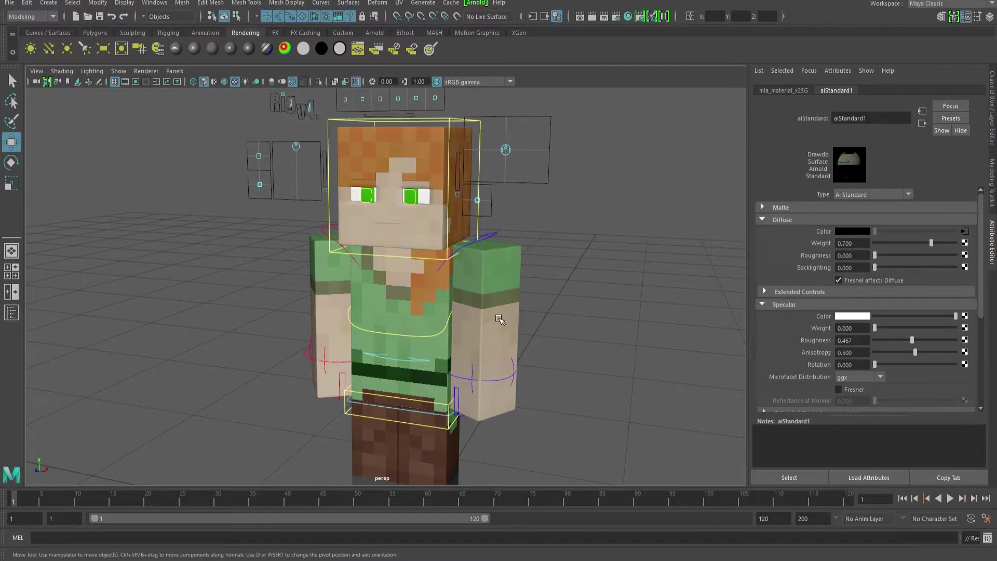
pyautogui.keyDown('alt'); pyautogui.moveTo(536, 315); pyautogui.dragTo(578, 301); pyautogui.keyUp('alt')
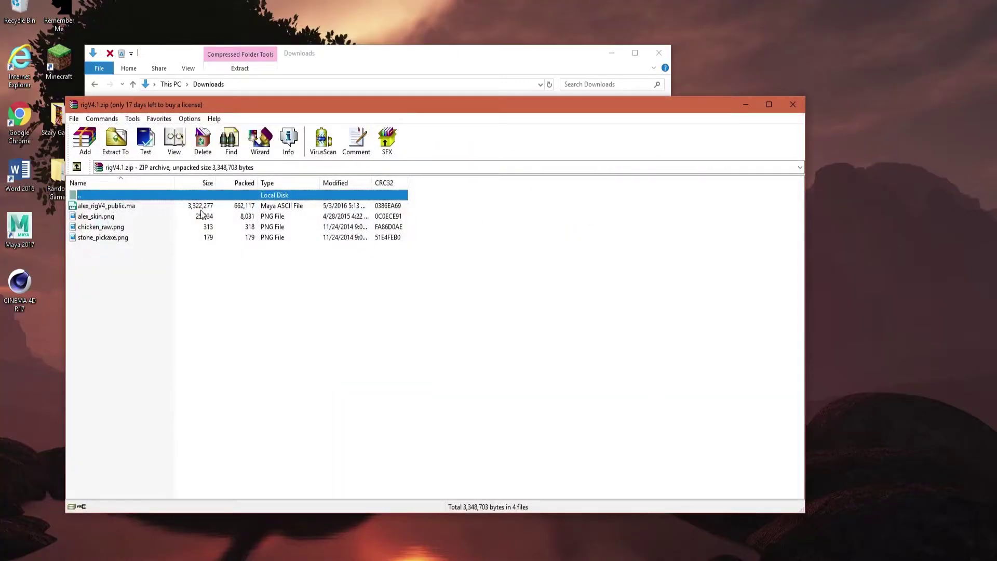
# Select all files in rigV4.1.zip and open the scenes folder under Documents, maya, projects, default.
pyautogui.hotkey('ctrl', 'a')
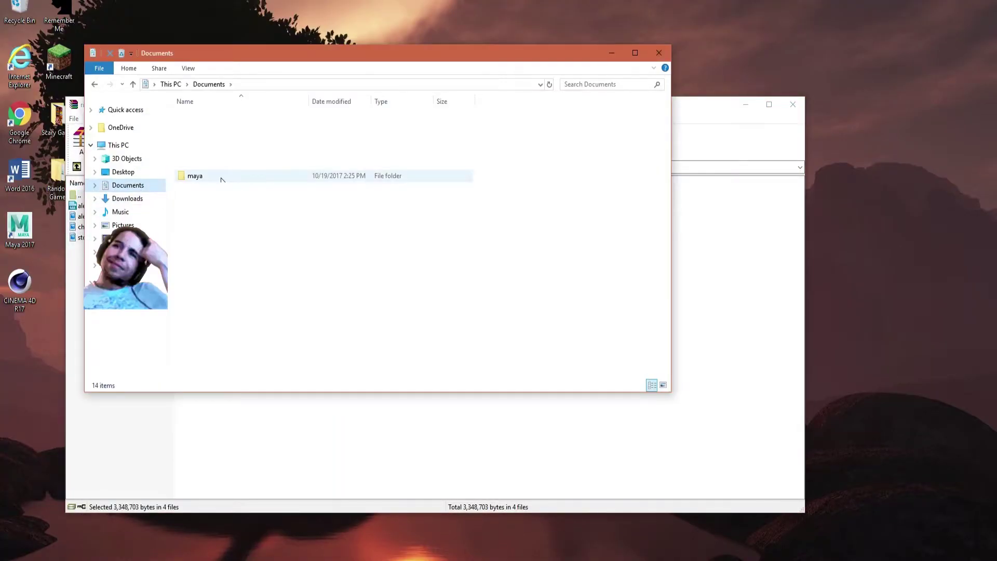
pyautogui.doubleClick(221, 178)
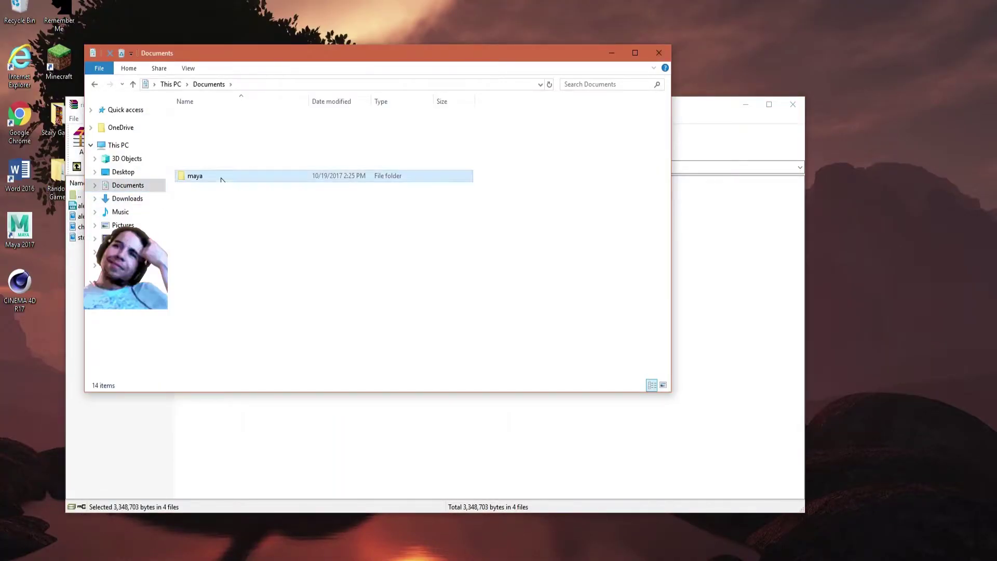
pyautogui.doubleClick(215, 139)
pyautogui.doubleClick(213, 120)
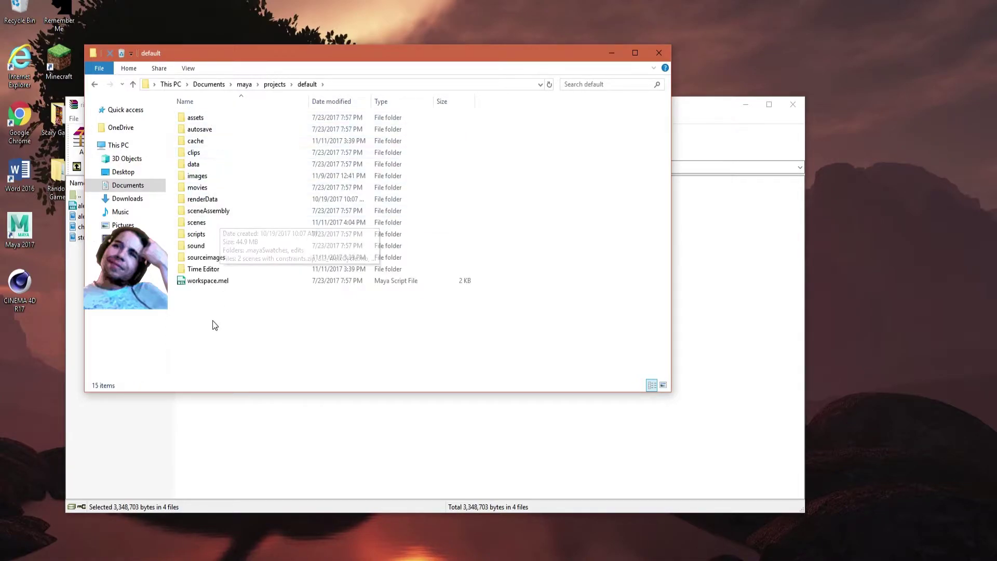
pyautogui.click(207, 221)
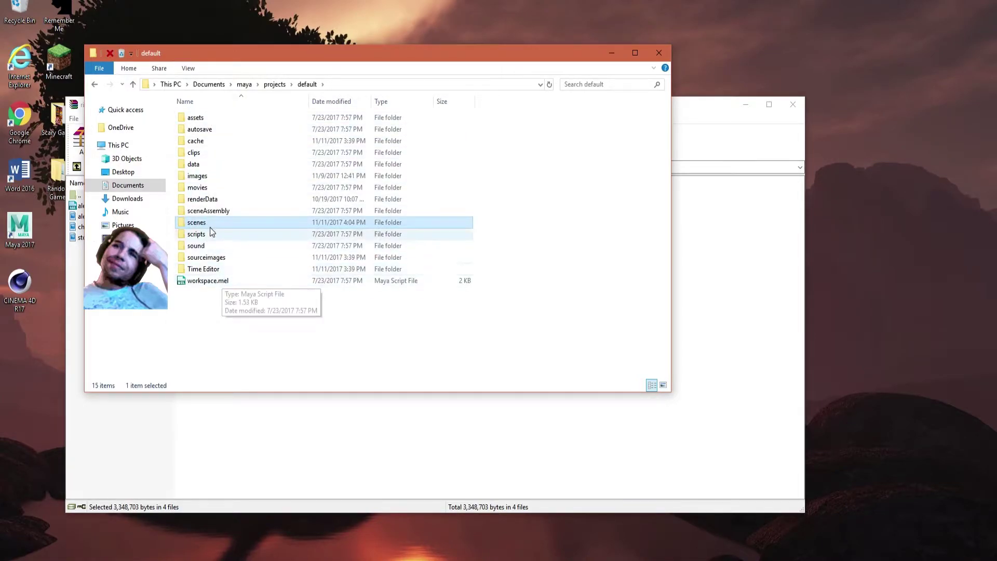
pyautogui.press('Return')
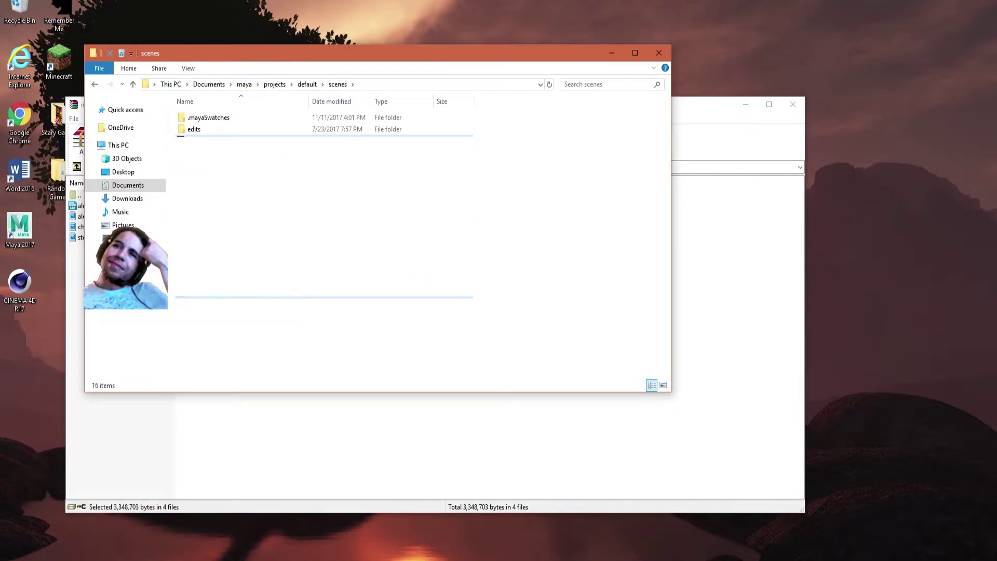
pyautogui.moveTo(217, 136); pyautogui.dragTo(217, 136)
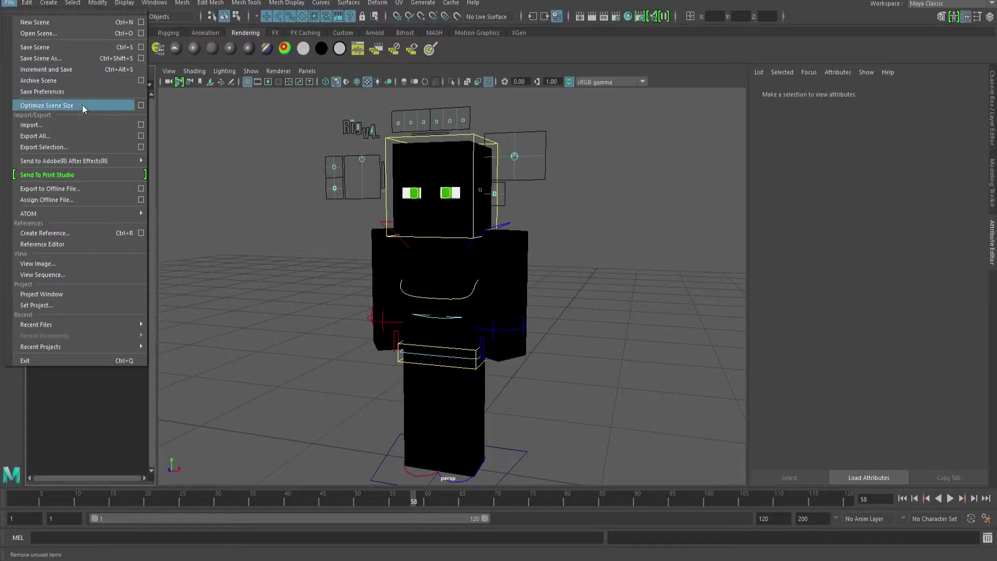
# Remove unknown nodes from the rig scene with Optimize Scene Size, leaving the Unknown nodes option off.
pyautogui.click(141, 106)
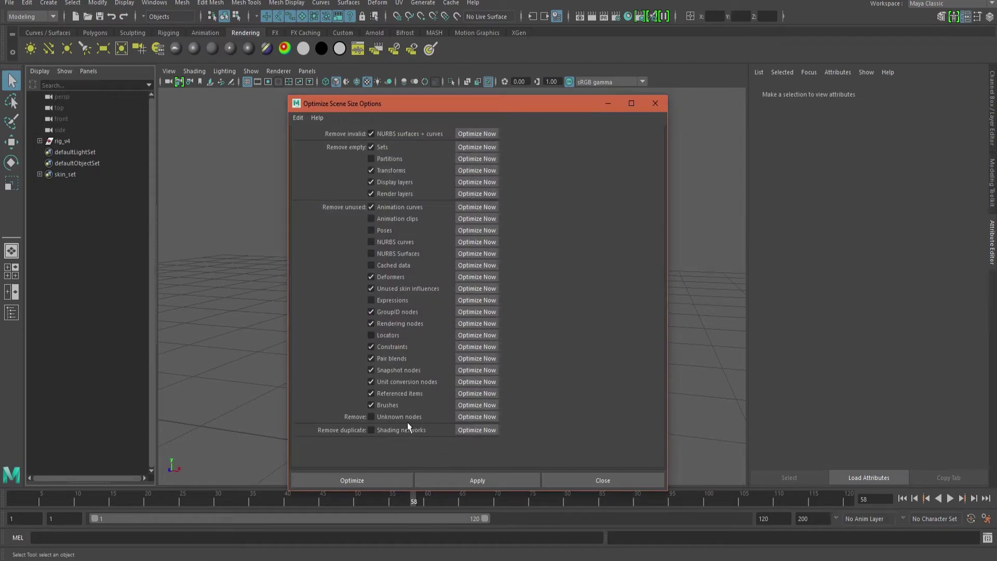
pyautogui.click(464, 416)
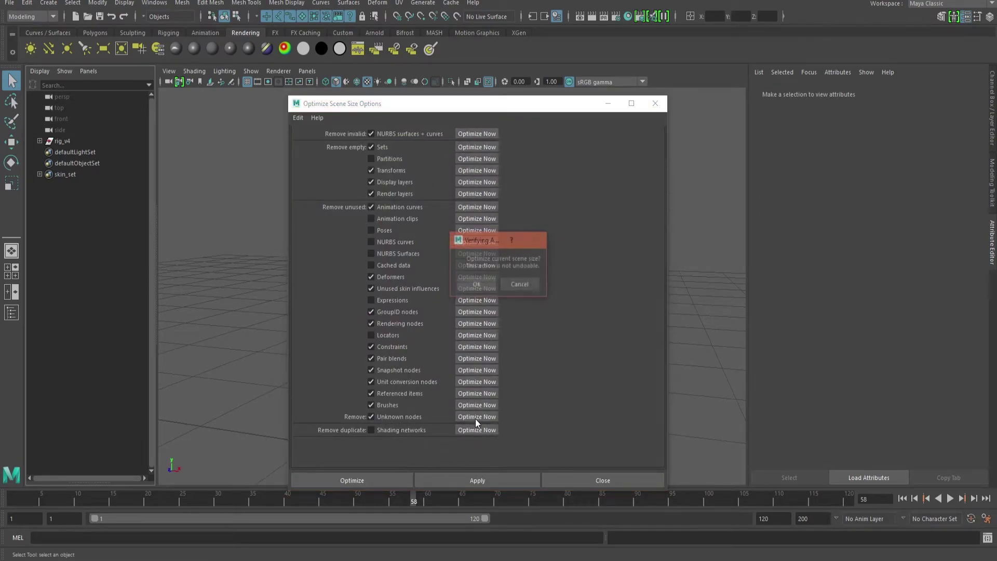
pyautogui.click(483, 282)
pyautogui.click(390, 418)
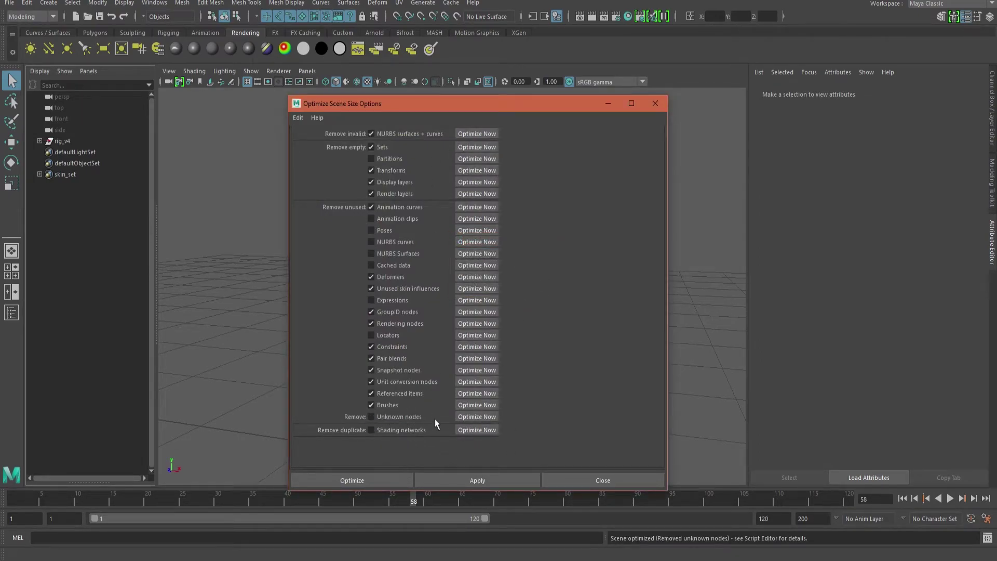
pyautogui.click(656, 104)
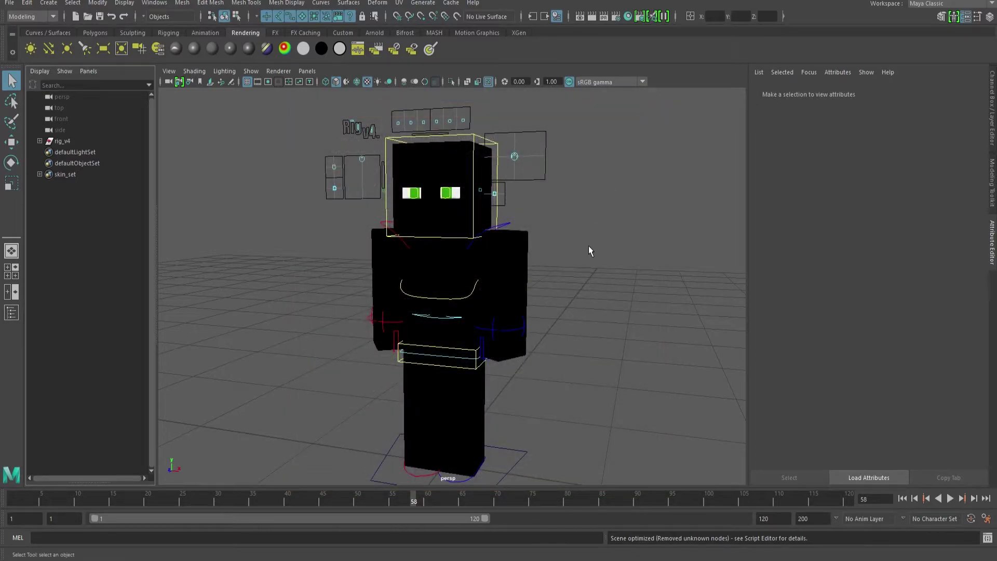
# Select all meshes in skin_set, from arm_L_mesh through head_mesh, and open their material attributes.
pyautogui.click(62, 175)
pyautogui.click(40, 174)
pyautogui.click(74, 186)
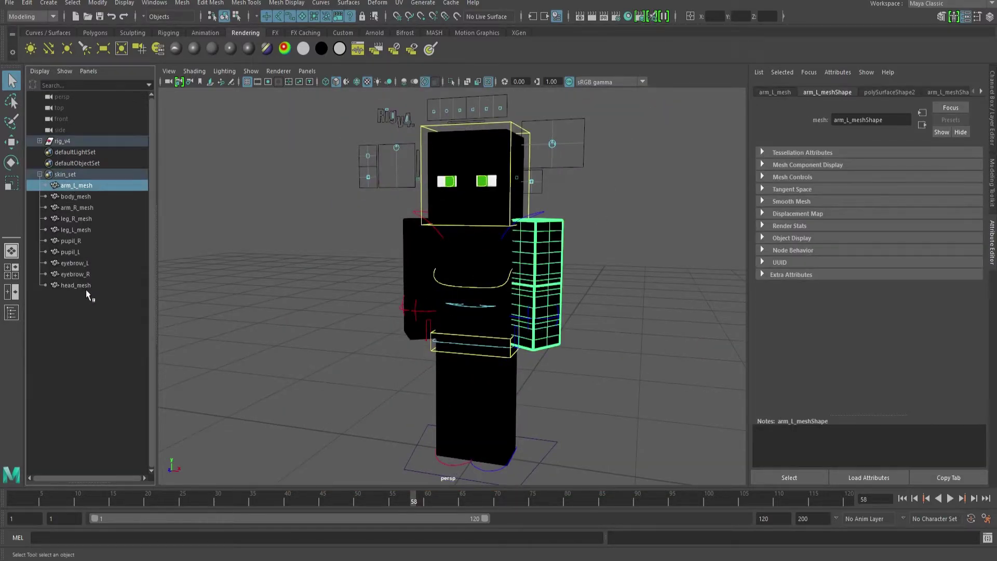
pyautogui.keyDown('shift'); pyautogui.click(78, 285); pyautogui.keyUp('shift')
pyautogui.rightClick(542, 253)
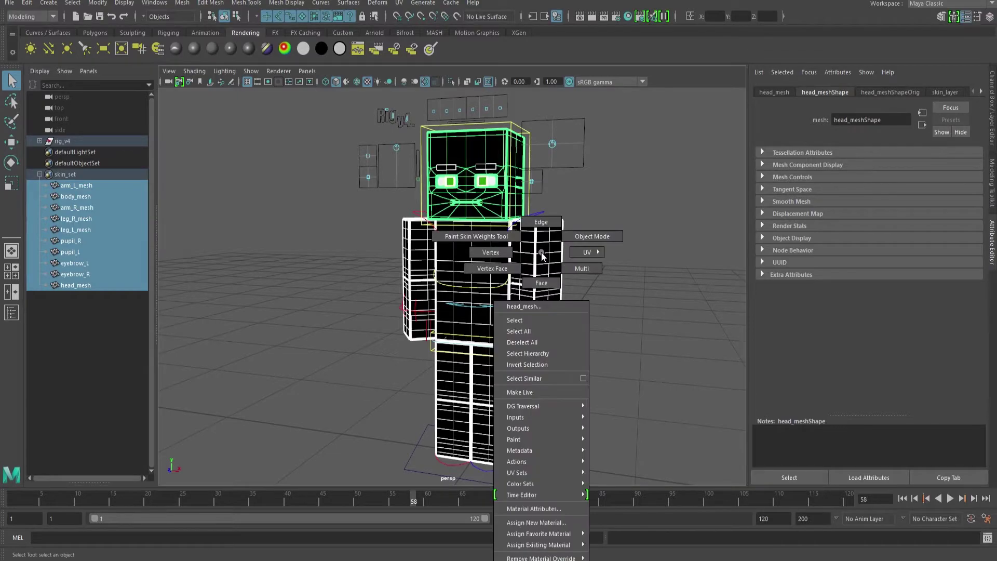
pyautogui.click(566, 506)
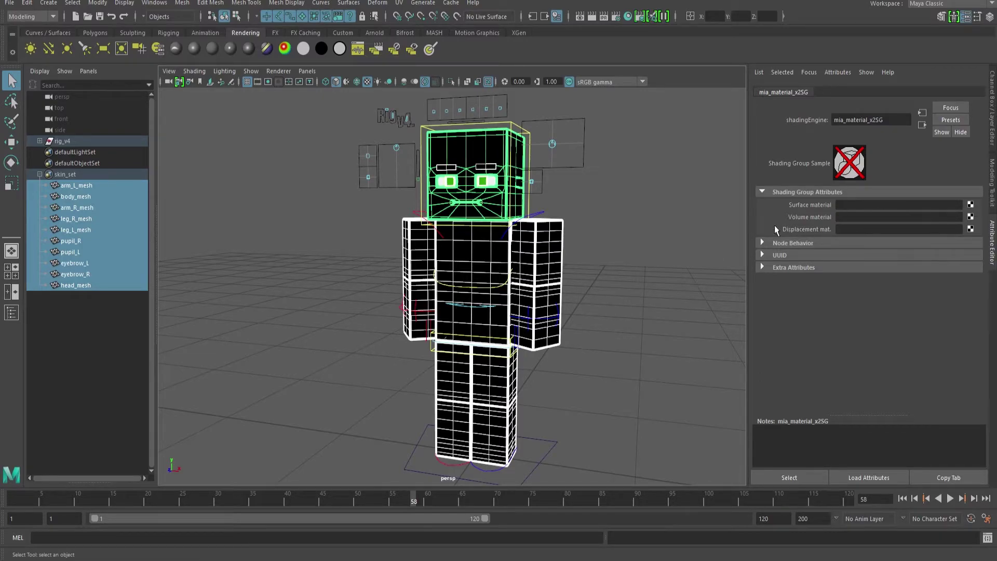
# Show the Hypershade beside the viewport in place of the Outliner, widen it and check the Material Viewer's available renderers.
pyautogui.press('space')
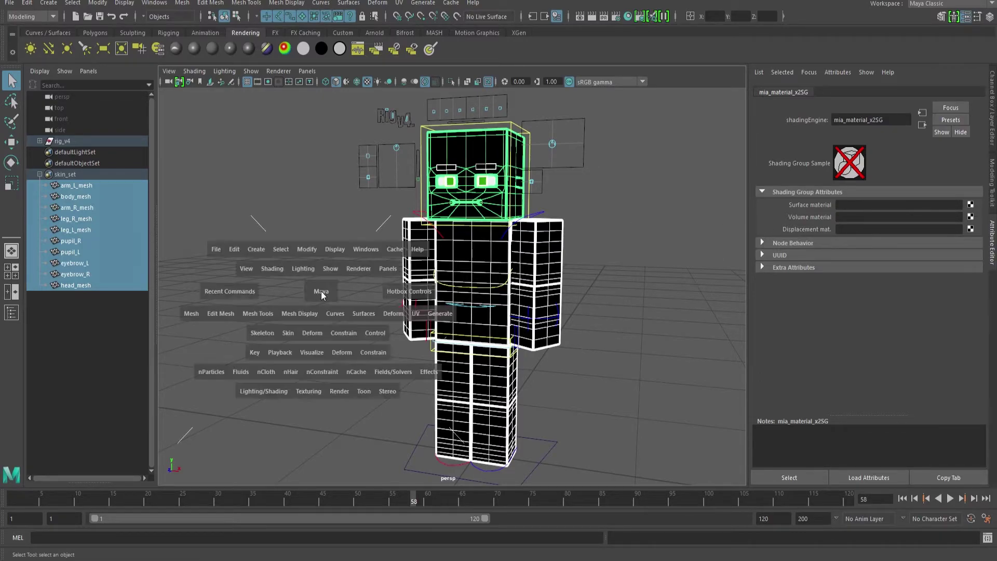
pyautogui.click(326, 190)
pyautogui.moveTo(326, 187); pyautogui.dragTo(382, 188)
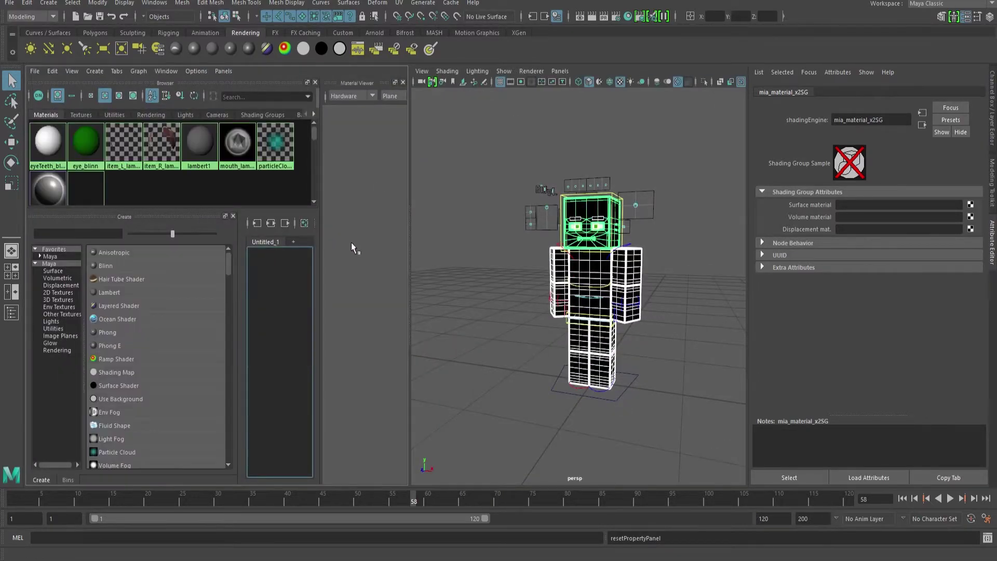
pyautogui.moveTo(409, 220); pyautogui.dragTo(470, 220)
pyautogui.click(324, 96)
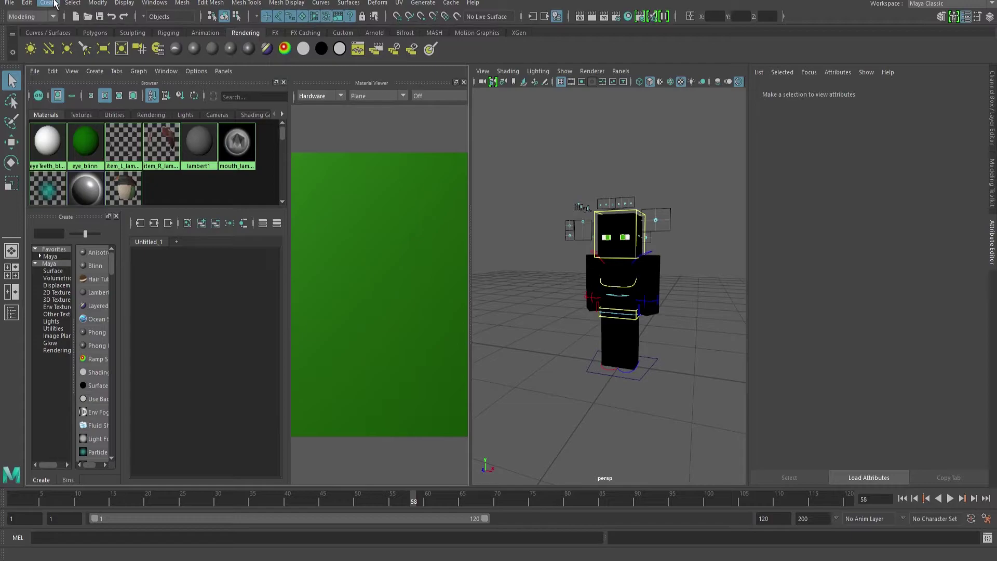
# Load the Arnold plug-in mtoa.mll in the Plug-in Manager.
pyautogui.click(165, 4)
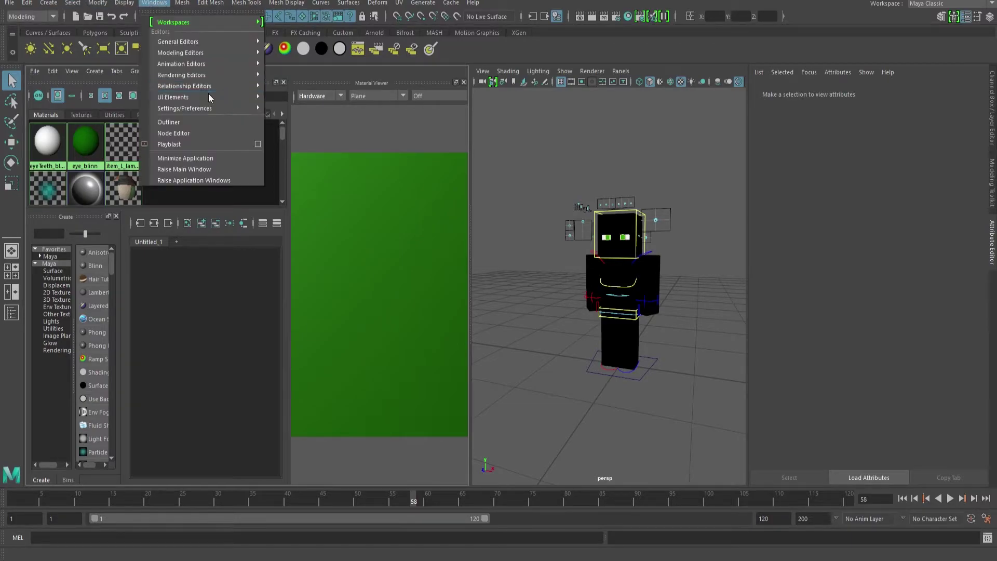
pyautogui.moveTo(216, 109)
pyautogui.click(301, 200)
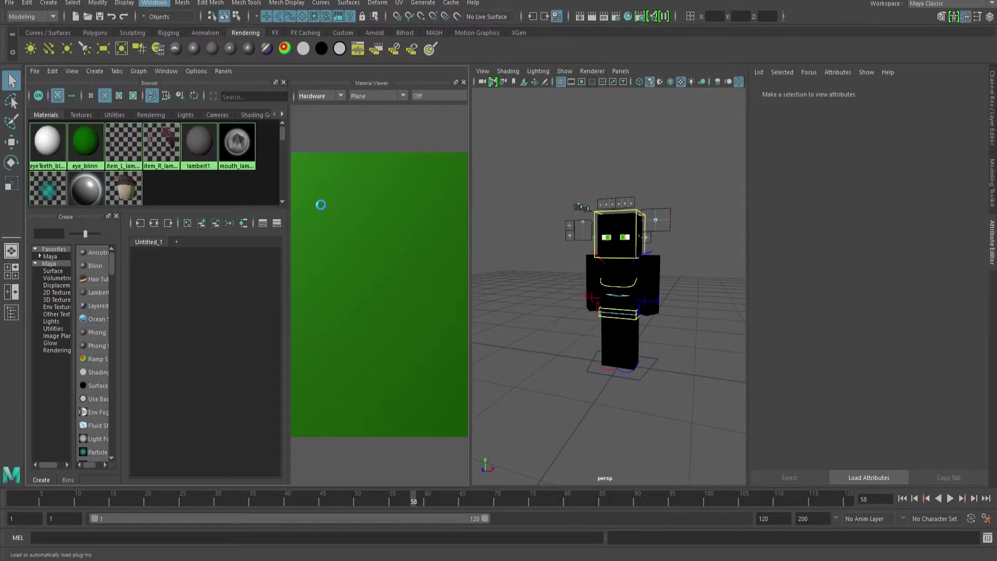
pyautogui.moveTo(565, 77); pyautogui.dragTo(601, 404)
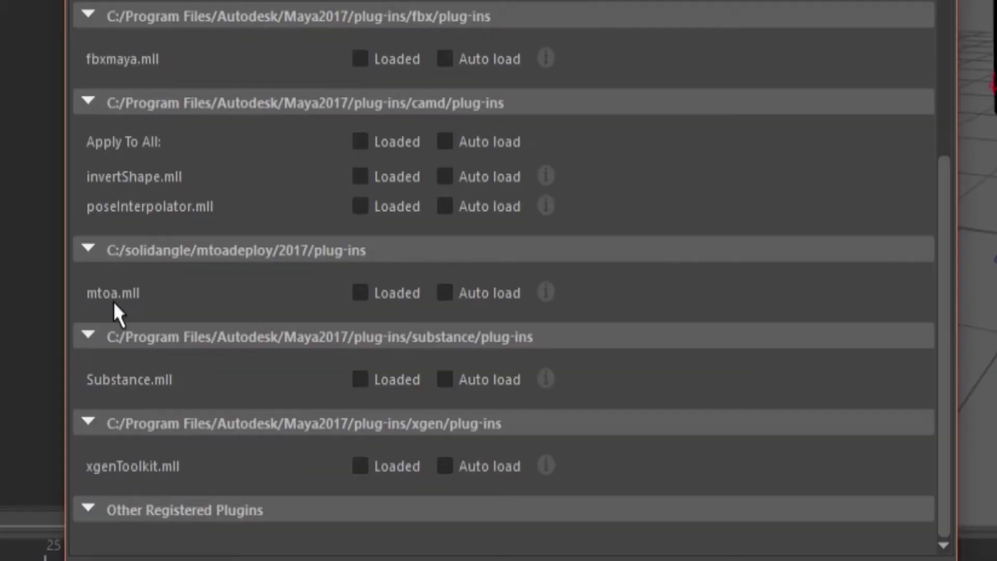
pyautogui.click(360, 293)
# Set the Material Viewer's renderer to Arnold and look for the Arnold commands added by the plug-in.
pyautogui.click(319, 97)
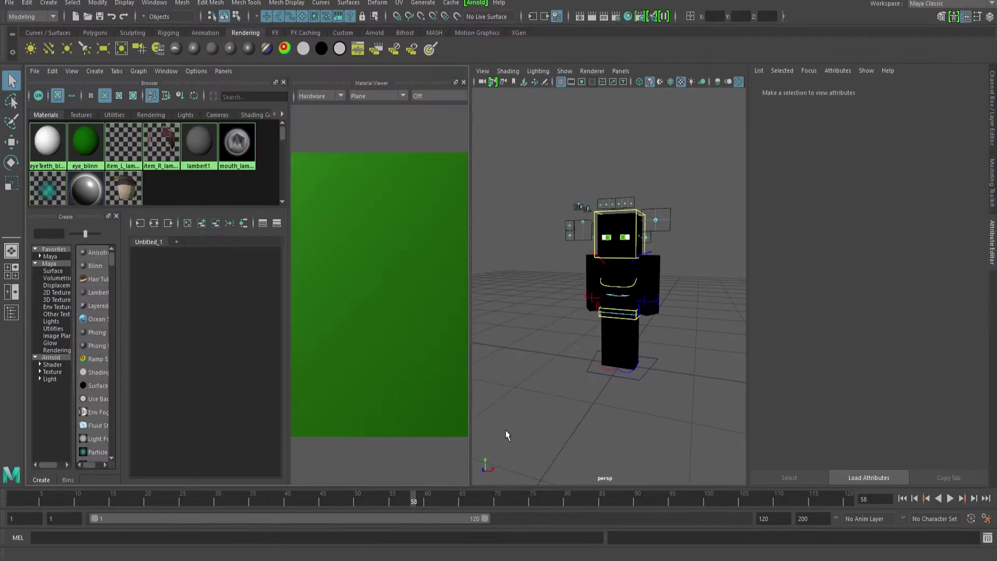
pyautogui.click(319, 119)
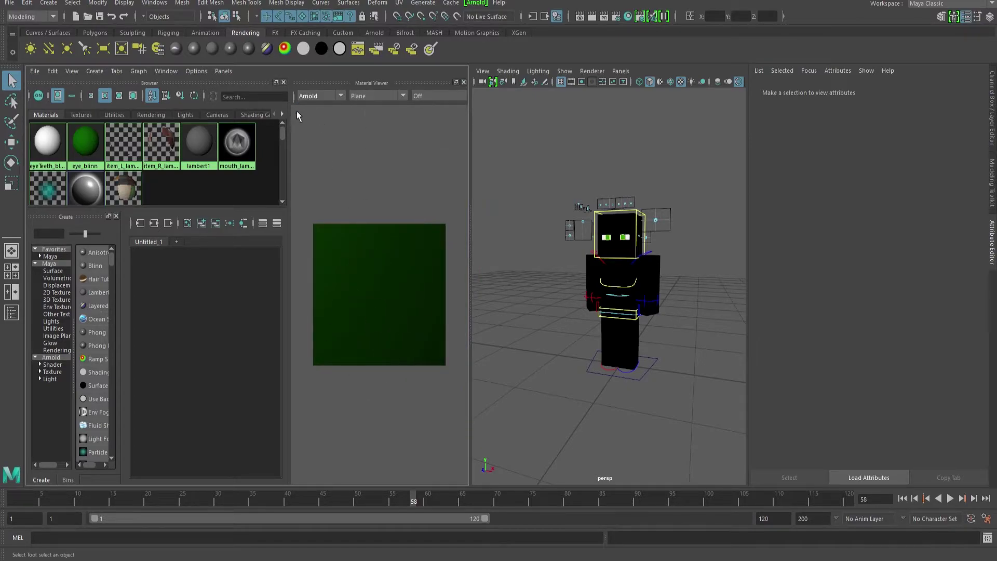
pyautogui.click(475, 3)
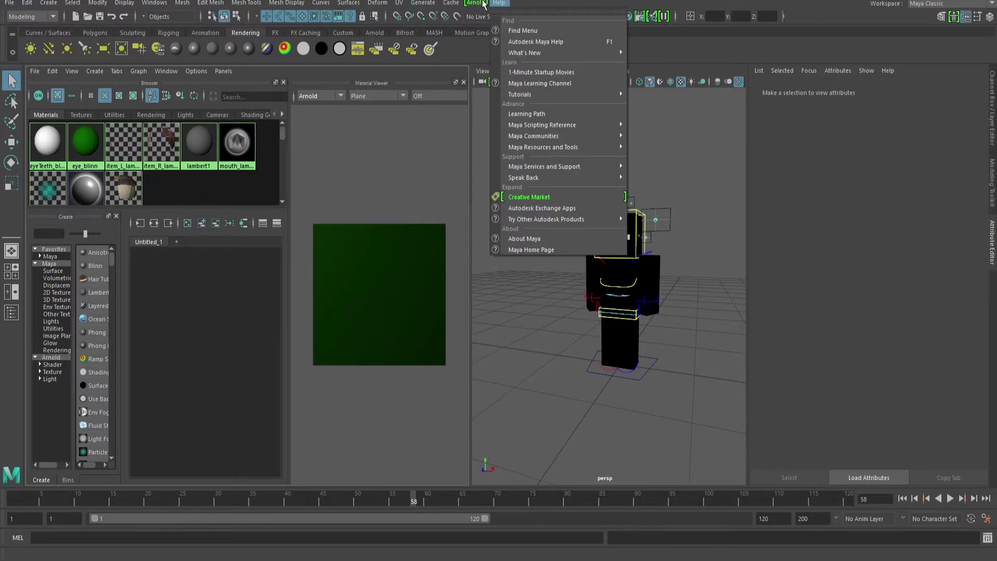
pyautogui.click(476, 4)
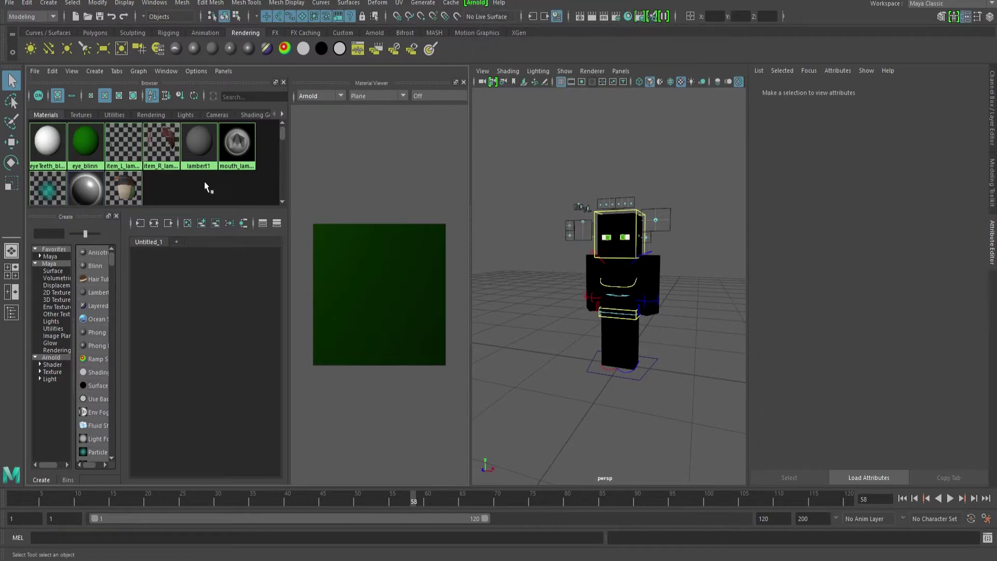
# Show the Outliner beside the Hypershade, expand skin_set and open the material attributes of arm_L_mesh.
pyautogui.click(12, 313)
pyautogui.click(65, 383)
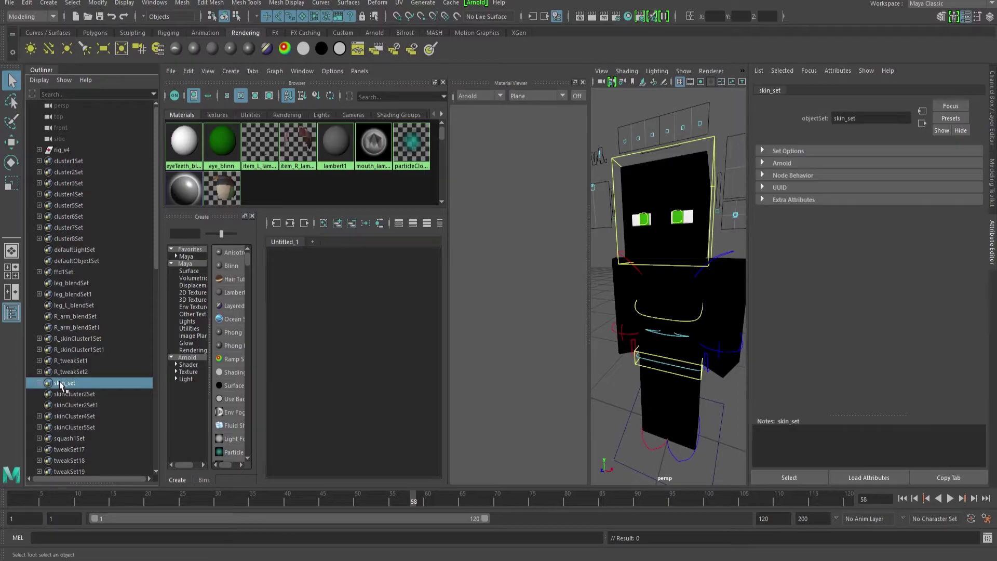
pyautogui.click(39, 383)
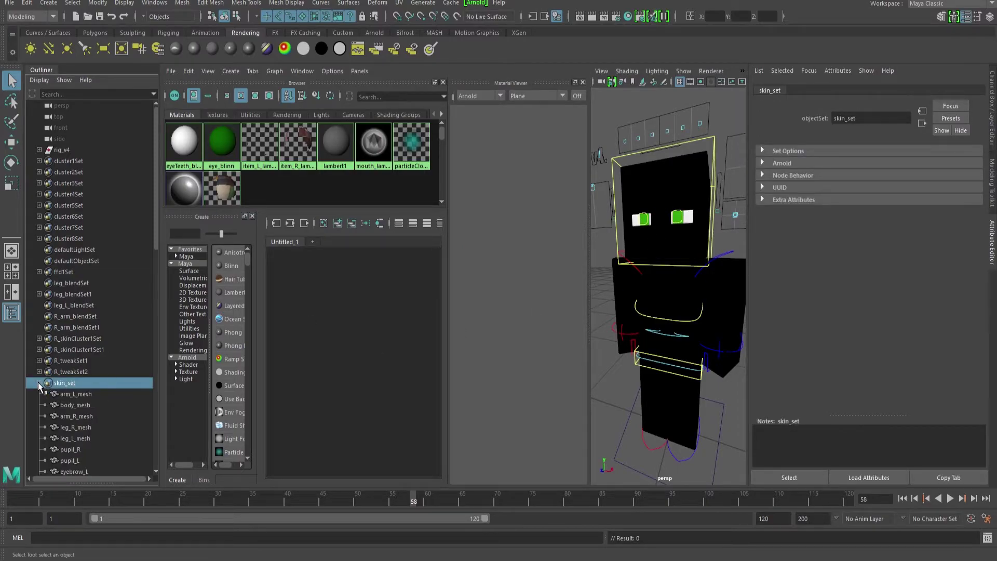
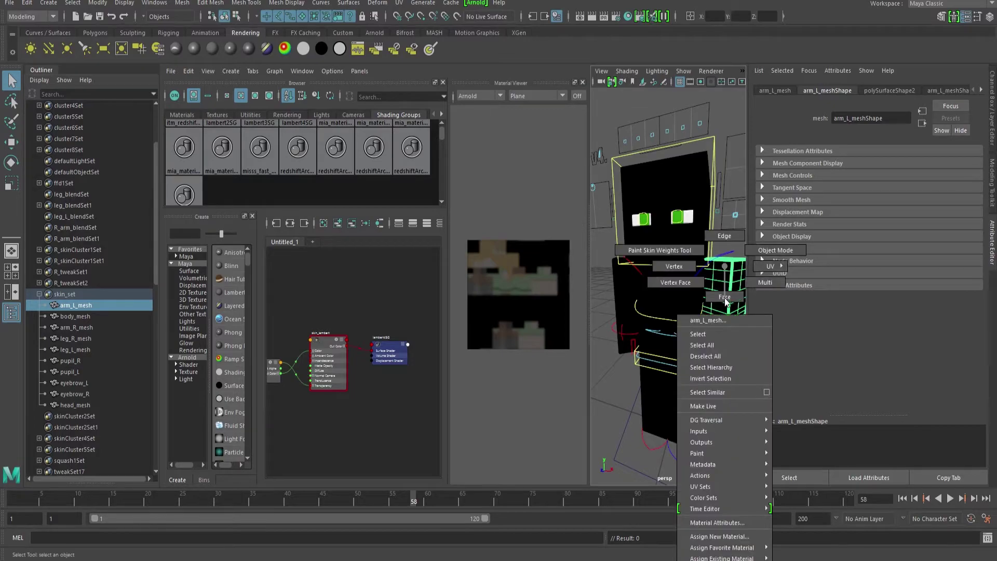
pyautogui.click(737, 521)
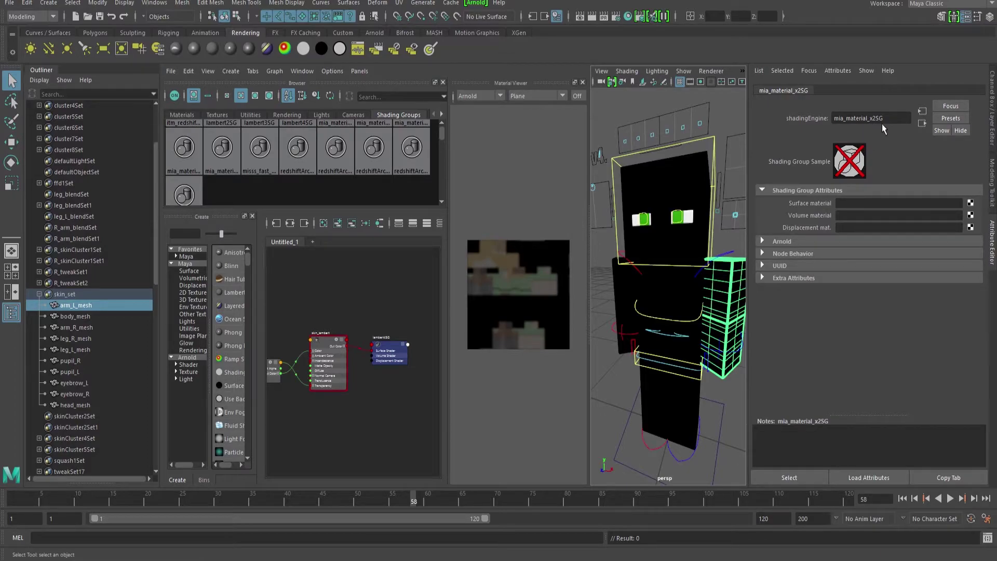
# Locate the mia_material_x2SG shading group in the Hypershade and check its surface material assignment.
pyautogui.click(226, 157)
pyautogui.scroll(1, 387, 158)
pyautogui.click(374, 140)
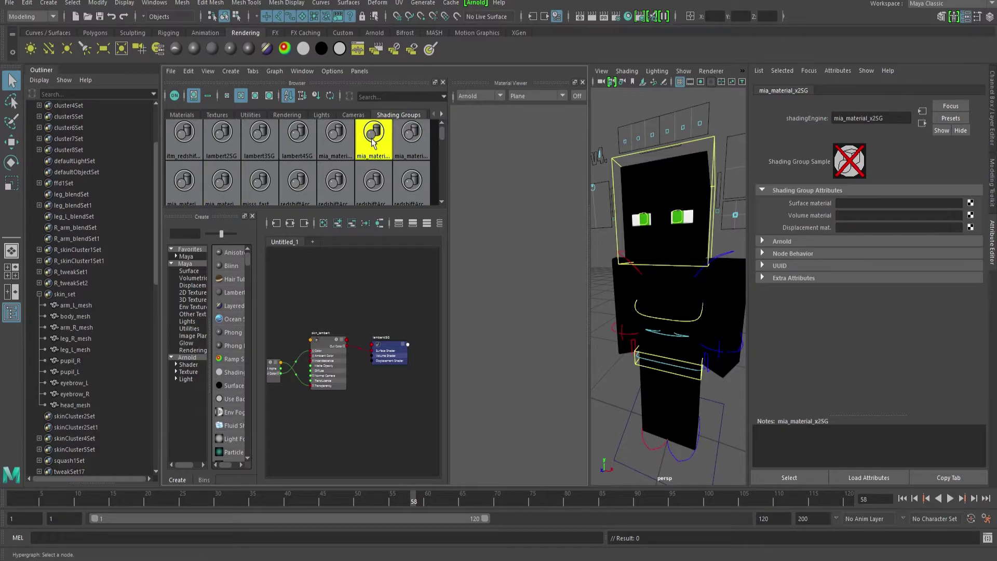
pyautogui.moveTo(373, 143); pyautogui.dragTo(868, 139, button='middle')
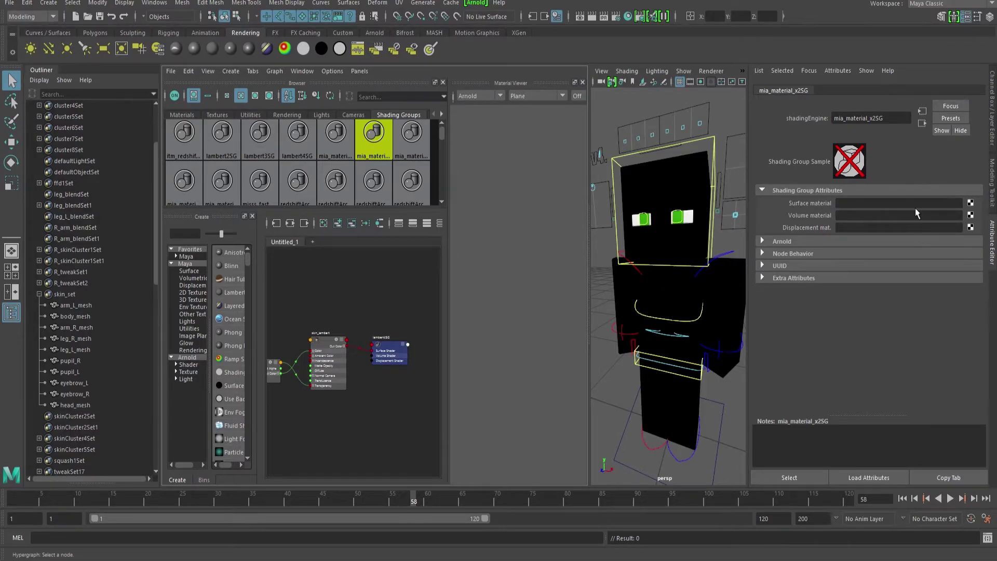
# Graph the skin_lambert material's network in the Hypershade and move the lambert4SG node up to make room below it.
pyautogui.click(181, 115)
pyautogui.scroll(-1, 240, 167)
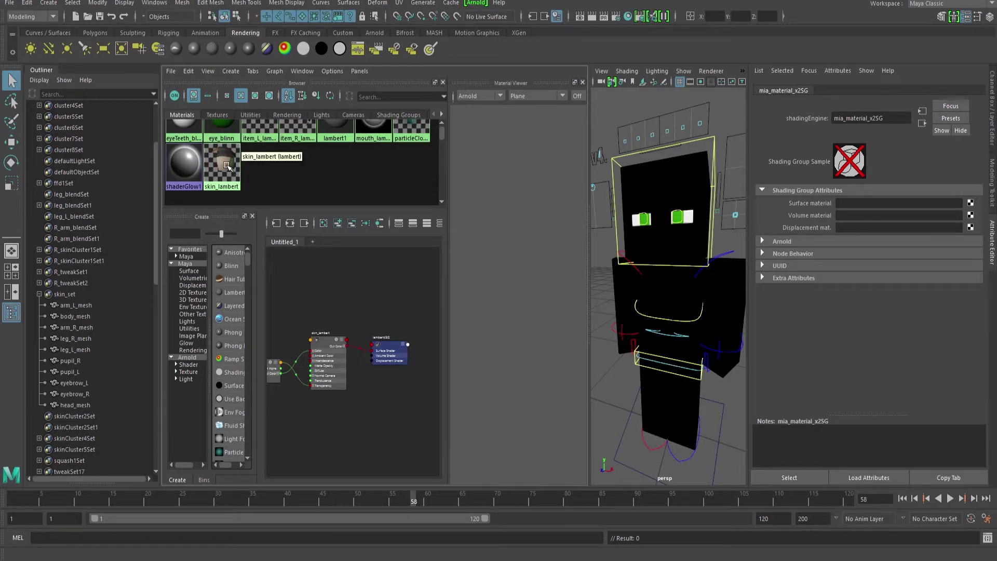
pyautogui.click(226, 164)
pyautogui.moveTo(226, 164); pyautogui.dragTo(224, 172, button='middle')
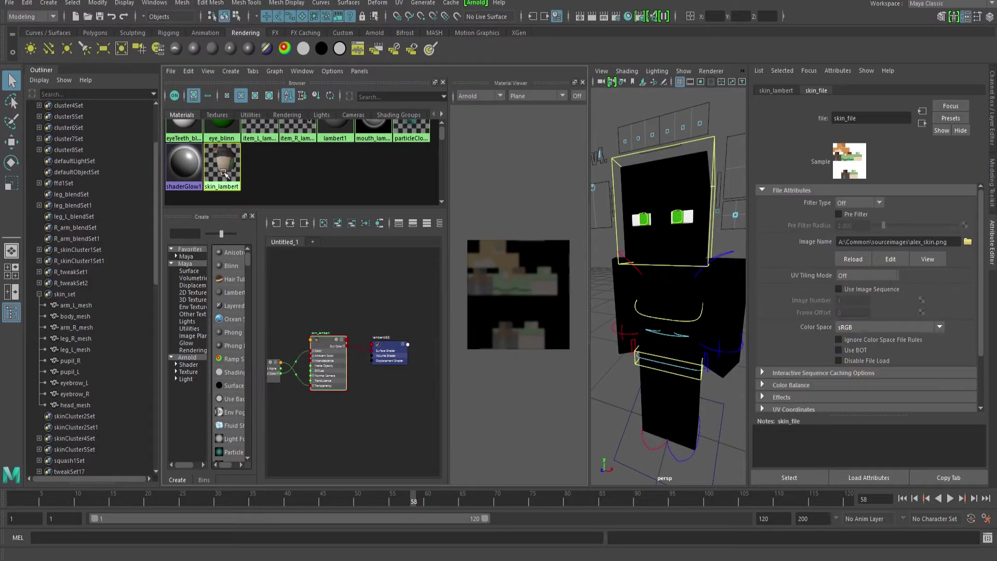
pyautogui.moveTo(223, 169); pyautogui.dragTo(220, 200, button='right')
pyautogui.scroll(5, 330, 379)
pyautogui.moveTo(381, 374)
pyautogui.mouseDown(button='middle')
pyautogui.moveTo(322, 358)
pyautogui.moveTo(315, 337)
pyautogui.moveTo(346, 369)
pyautogui.moveTo(326, 368)
pyautogui.mouseUp(button='middle')
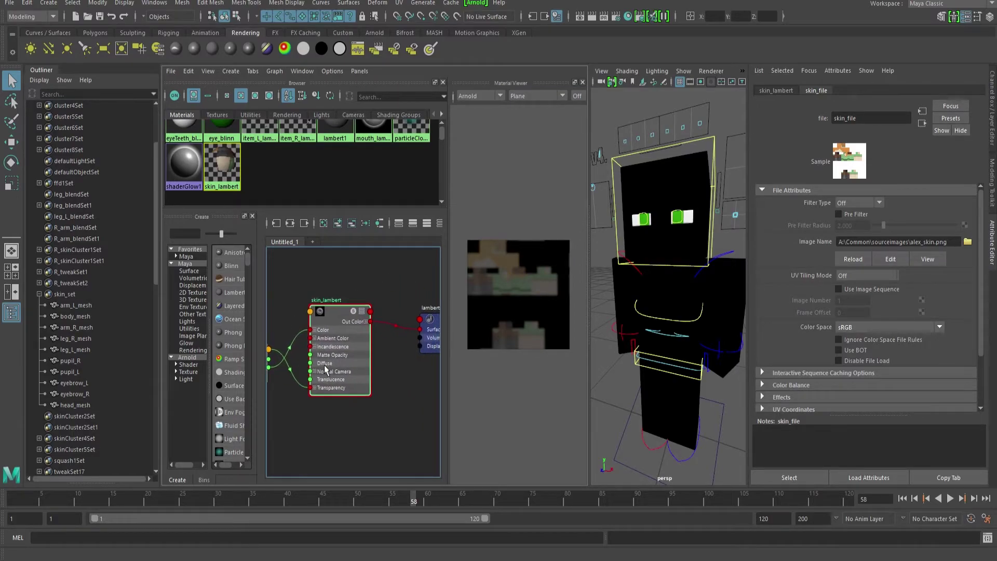
pyautogui.moveTo(397, 361); pyautogui.dragTo(333, 365, button='middle')
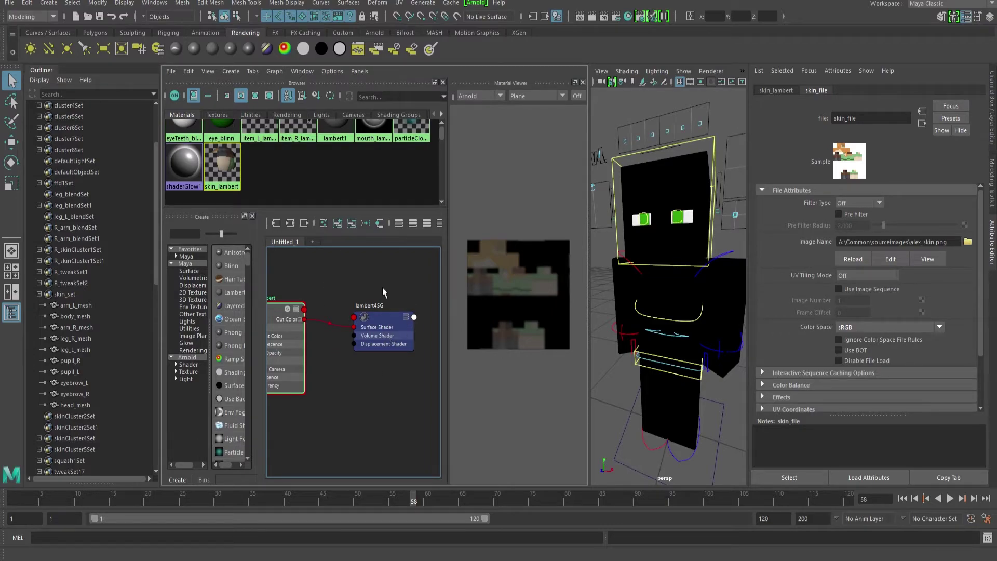
pyautogui.moveTo(391, 325); pyautogui.dragTo(374, 313)
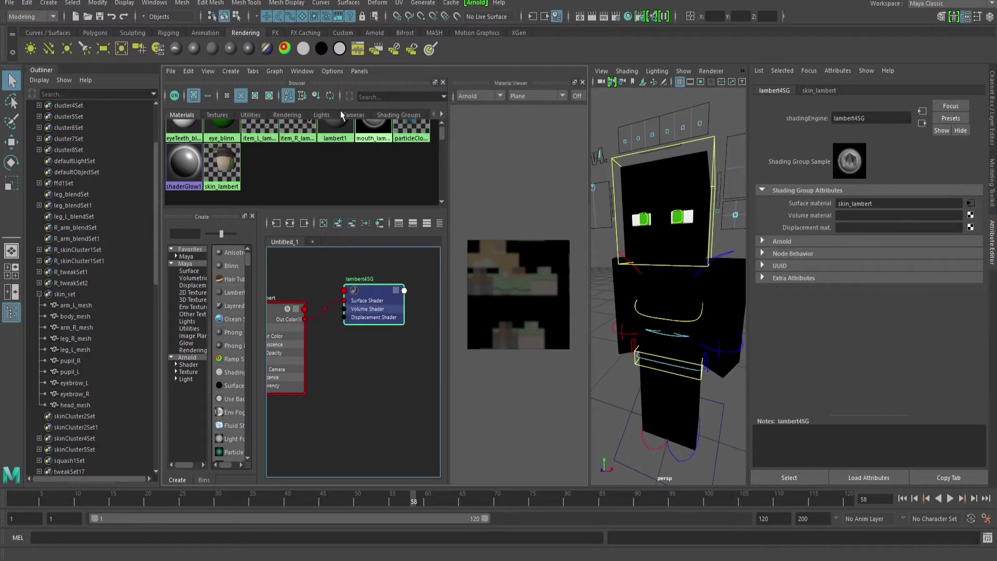
# Add the mia_material_x2SG shading group to the graph and reconnect skin_lambert's Out Color from lambert4SG to its Surface Shader.
pyautogui.click(405, 114)
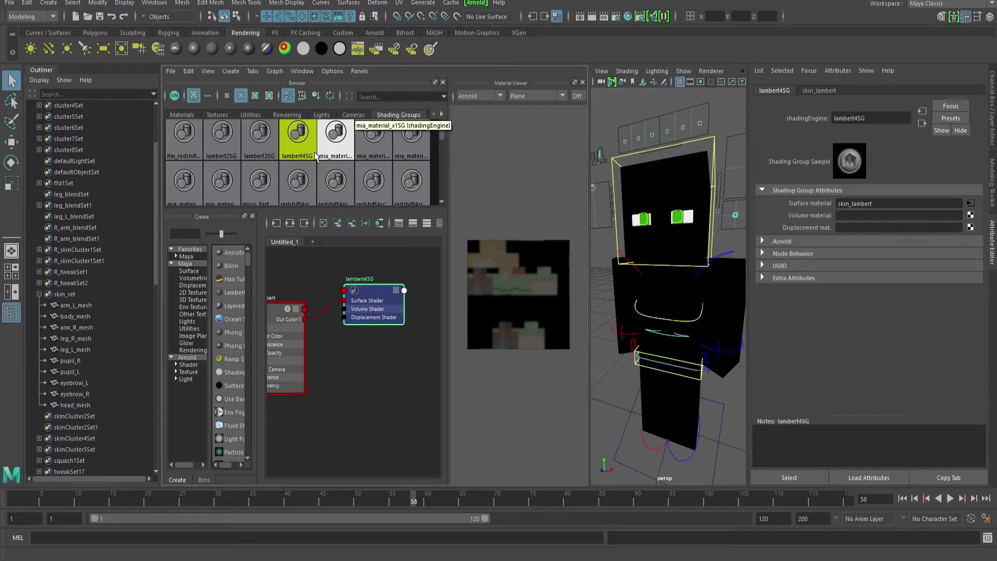
pyautogui.click(336, 133)
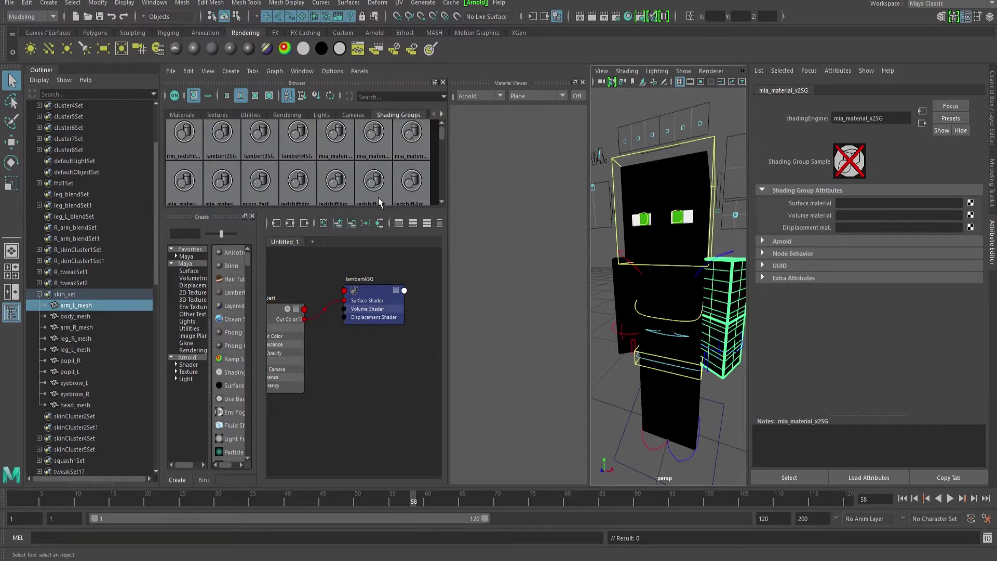
pyautogui.click(378, 140)
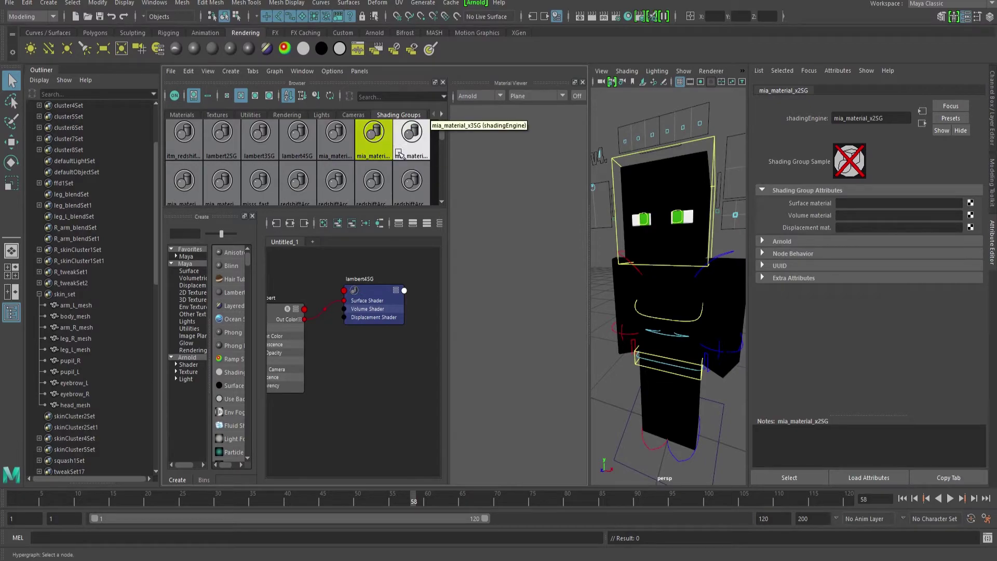
pyautogui.moveTo(372, 374); pyautogui.dragTo(372, 375, button='middle')
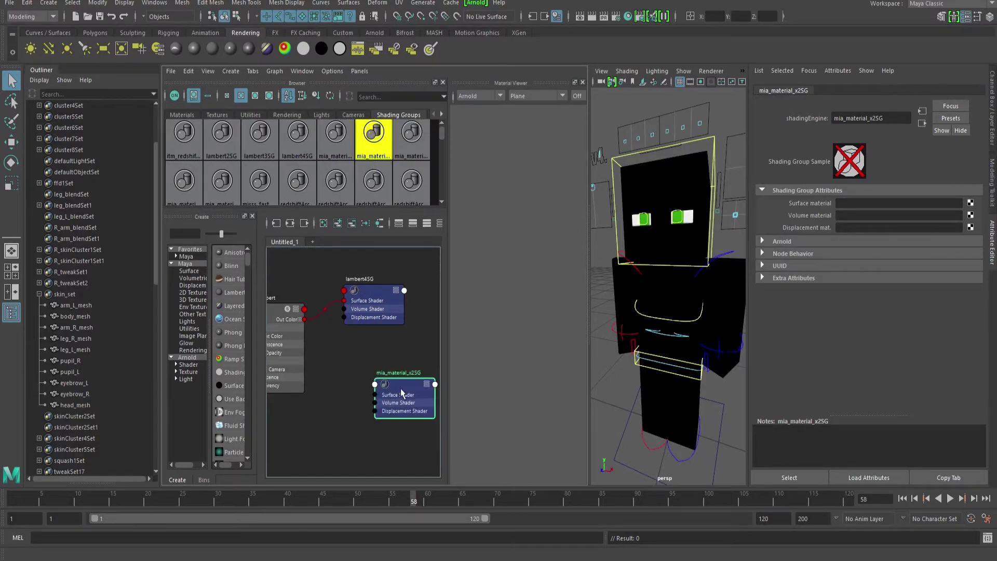
pyautogui.click(325, 309)
pyautogui.moveTo(330, 311); pyautogui.dragTo(351, 376)
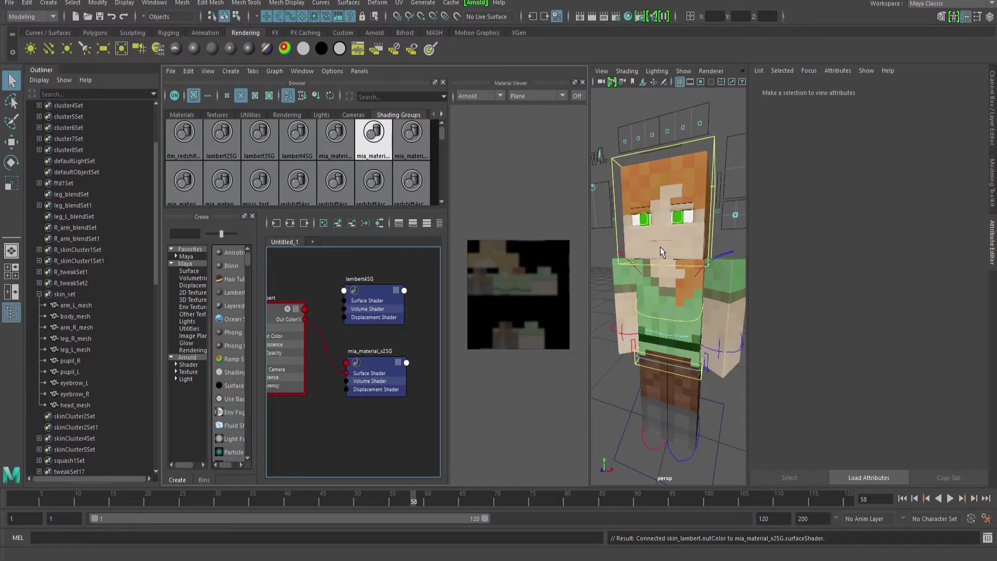
# Select mia_material_x2SG and examine its network from place2dTexture1 through alex_skin.png and skin_lambert to the shading group.
pyautogui.click(373, 136)
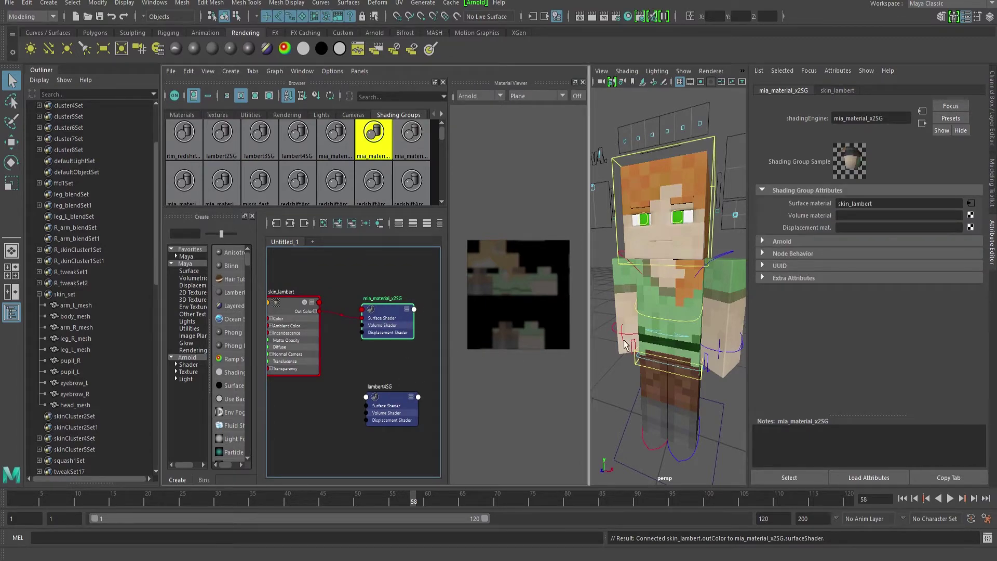
pyautogui.keyDown('alt'); pyautogui.moveTo(302, 375); pyautogui.dragTo(370, 371, button='middle'); pyautogui.keyUp('alt')
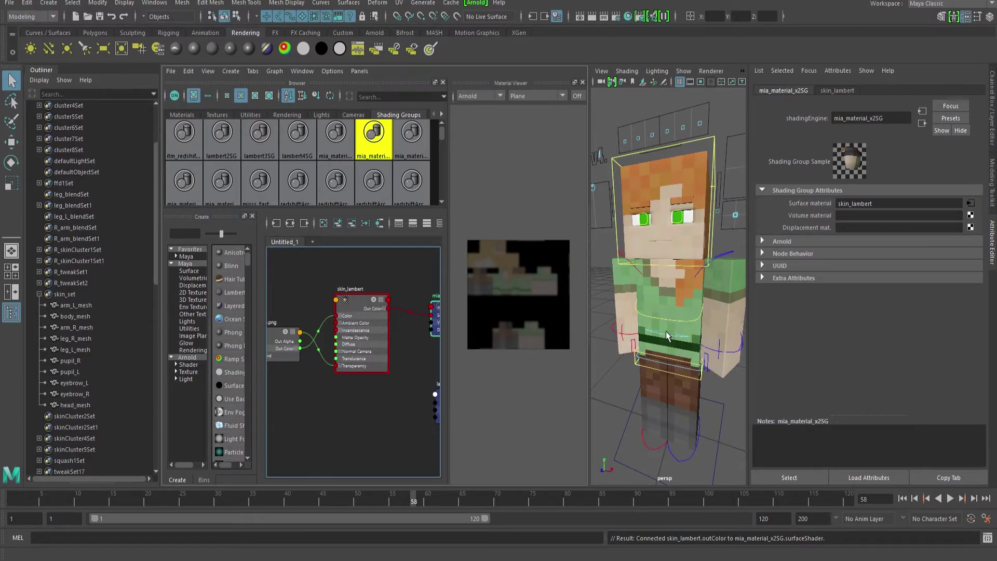
pyautogui.keyDown('alt'); pyautogui.moveTo(377, 326); pyautogui.dragTo(422, 333, button='middle'); pyautogui.keyUp('alt')
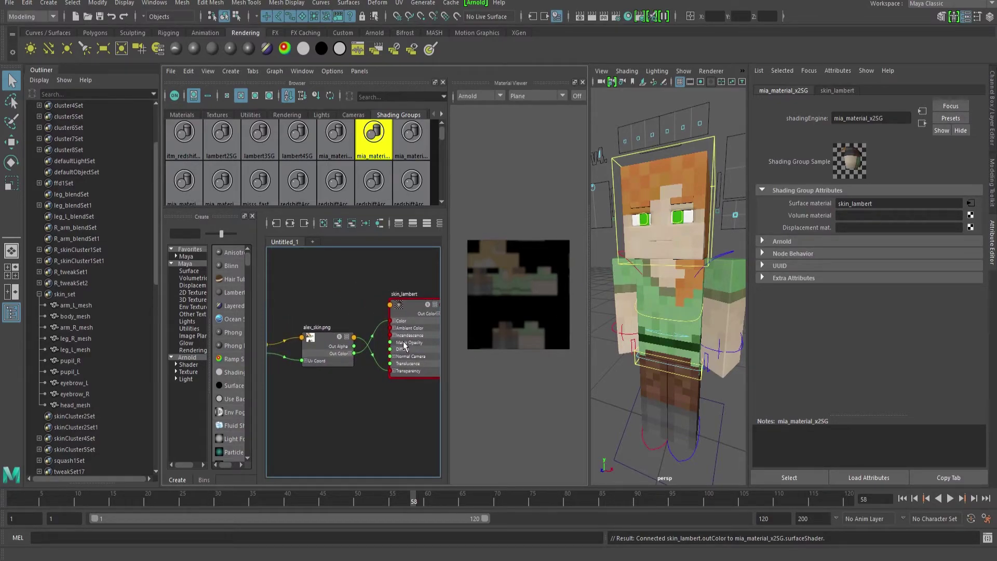
pyautogui.keyDown('alt'); pyautogui.moveTo(308, 309); pyautogui.dragTo(360, 305, button='middle'); pyautogui.keyUp('alt')
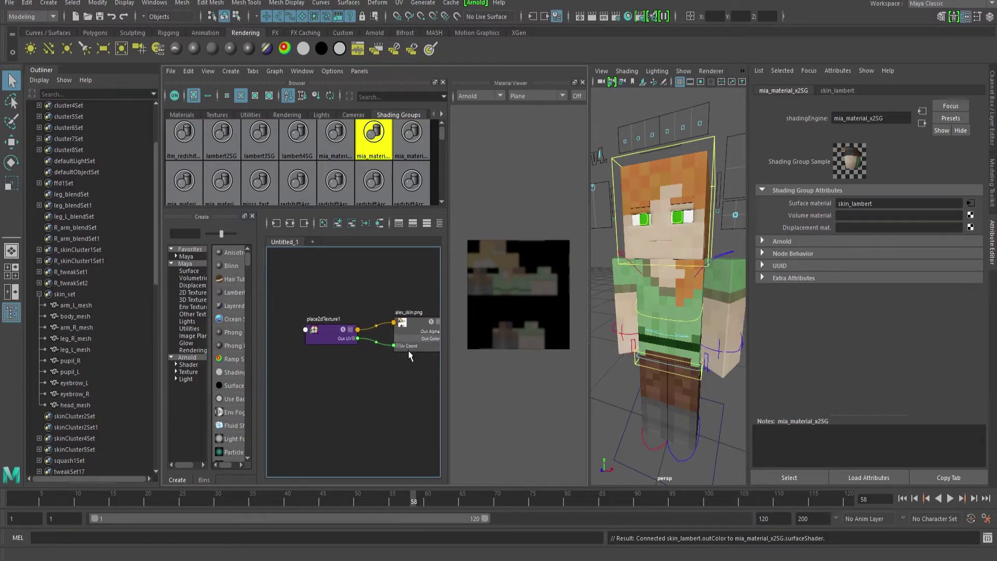
pyautogui.keyDown('alt'); pyautogui.moveTo(400, 351); pyautogui.dragTo(307, 347, button='middle'); pyautogui.keyUp('alt')
pyautogui.keyDown('alt'); pyautogui.moveTo(406, 324); pyautogui.dragTo(291, 333, button='middle'); pyautogui.keyUp('alt')
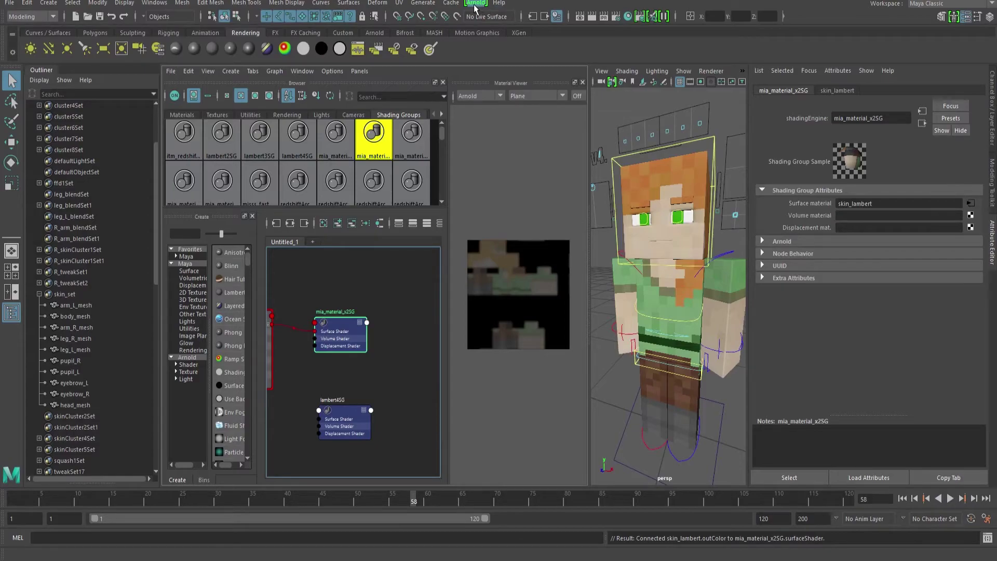
# Create an area light, raise it to the character's torso and test-render the scene in the Arnold RenderView.
pyautogui.click(103, 49)
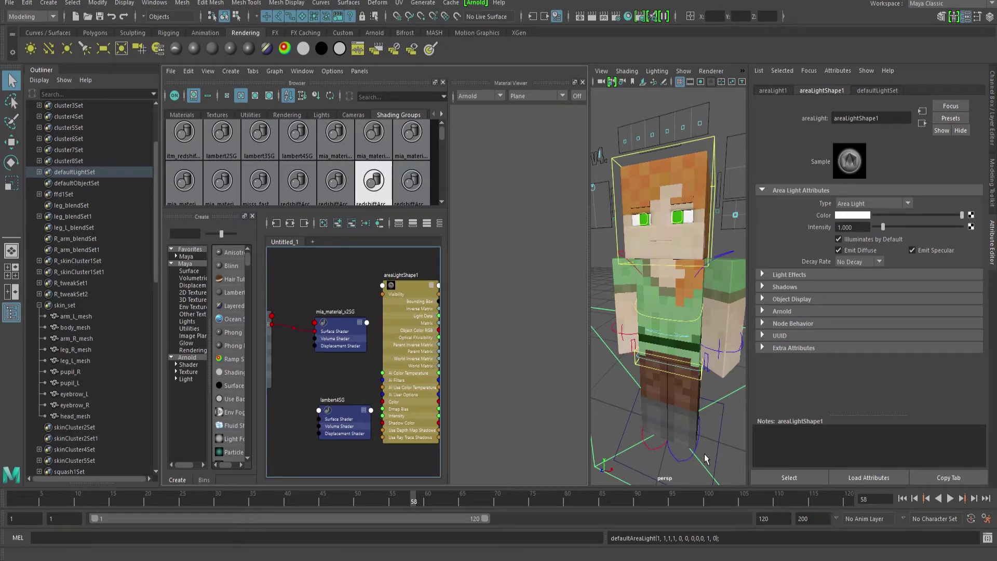
pyautogui.press('w')
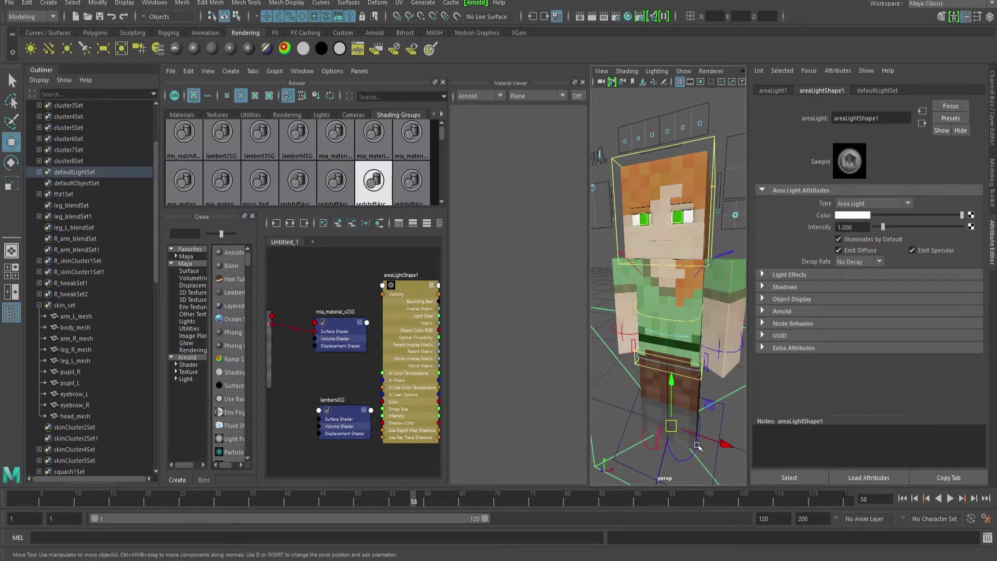
pyautogui.moveTo(667, 457); pyautogui.dragTo(650, 343)
pyautogui.click(469, 3)
pyautogui.click(491, 21)
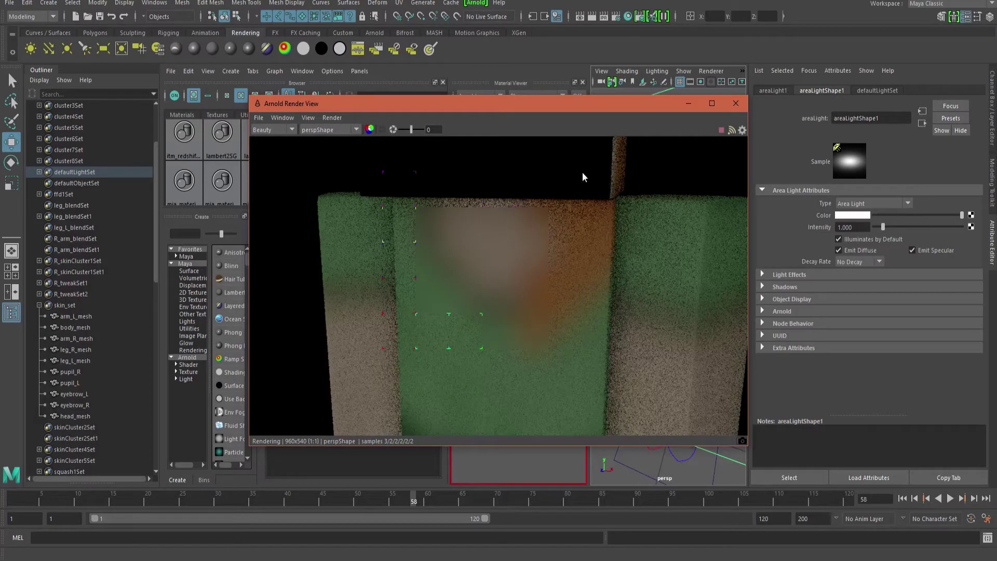
pyautogui.click(736, 104)
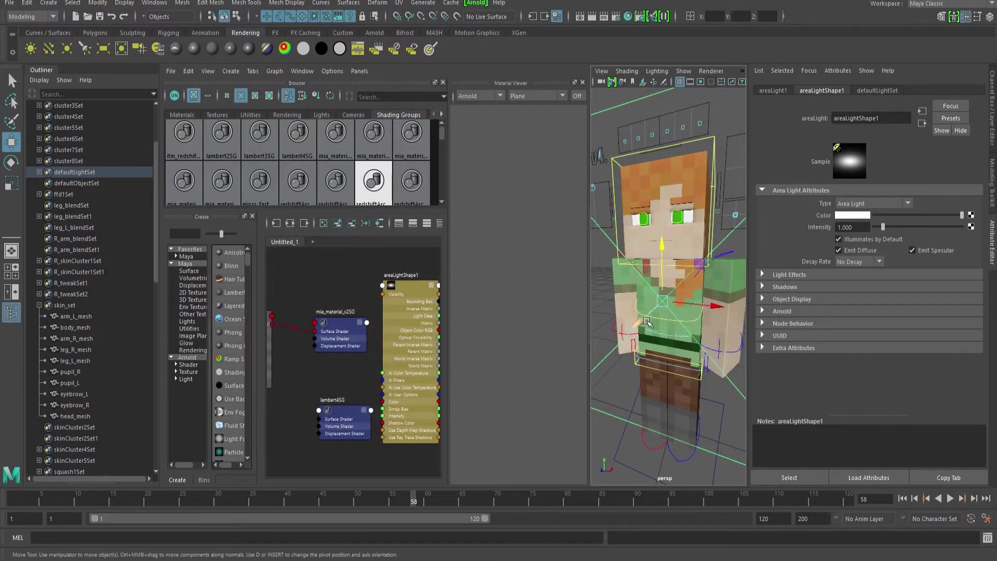
# Reopen the Arnold RenderView in an enlarged window and render the character framed on the head and upper body.
pyautogui.click(476, 2)
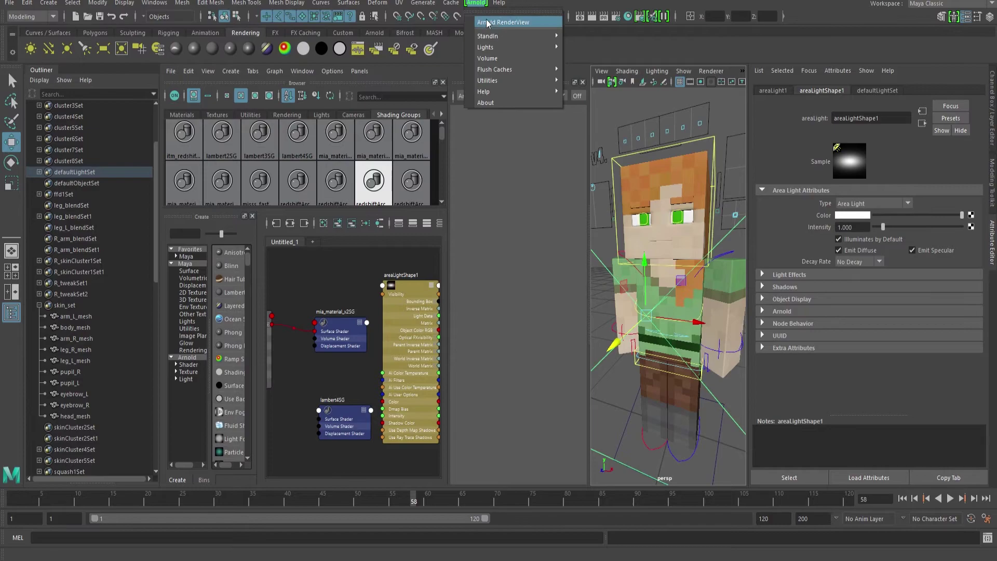
pyautogui.click(486, 16)
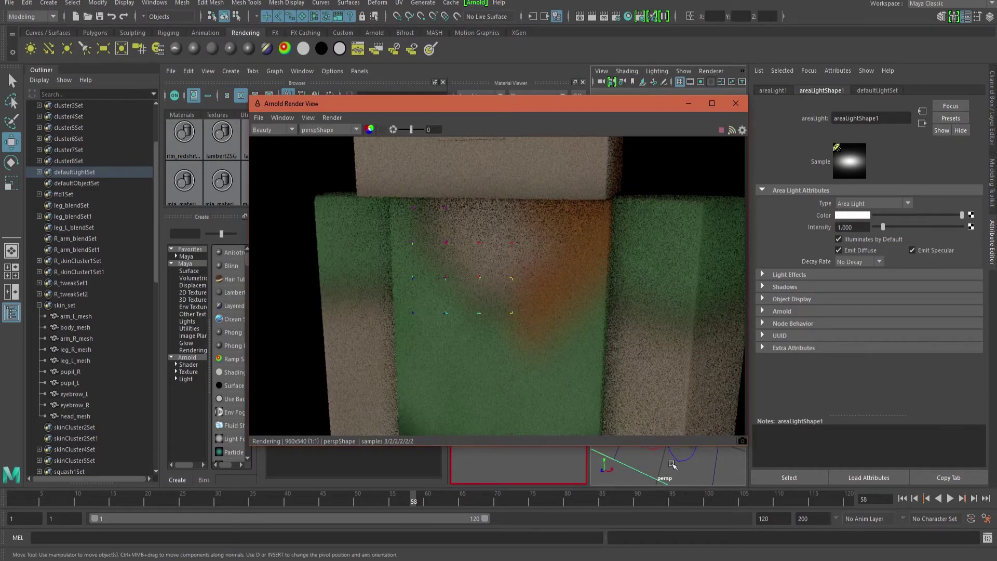
pyautogui.moveTo(529, 103); pyautogui.dragTo(388, 24)
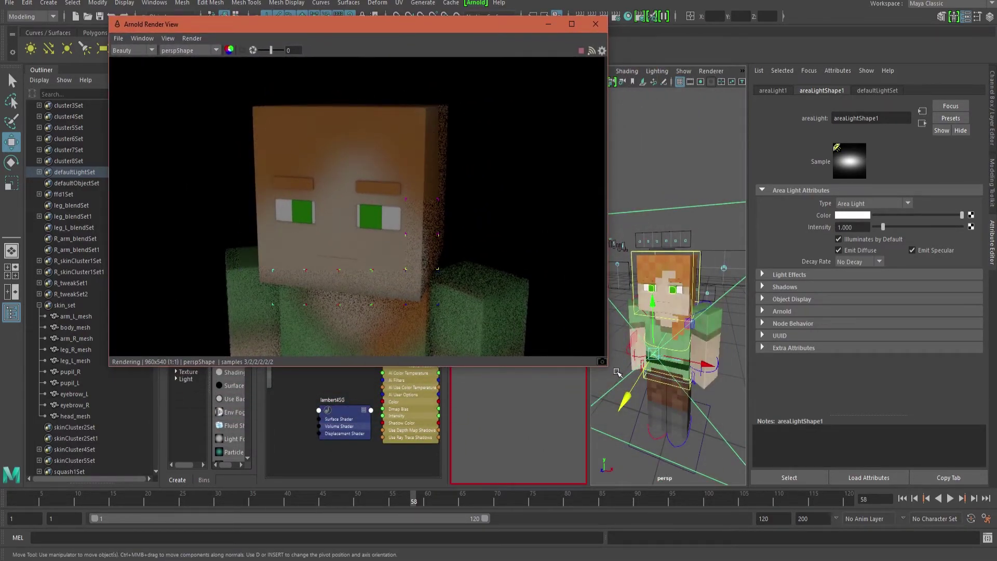
pyautogui.moveTo(604, 366); pyautogui.dragTo(648, 401)
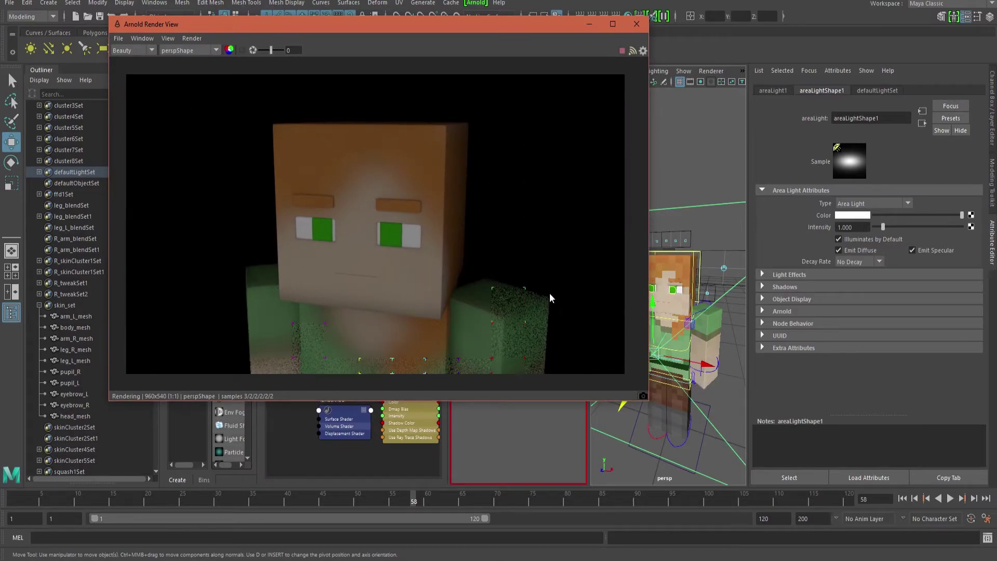
pyautogui.keyDown('alt'); pyautogui.moveTo(731, 314); pyautogui.dragTo(722, 333, button='right'); pyautogui.keyUp('alt')
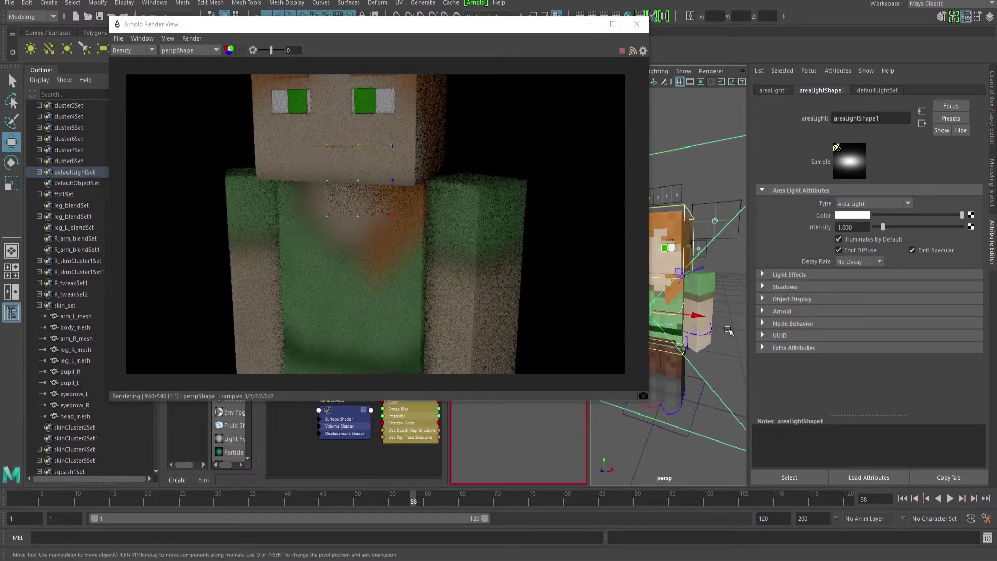
pyautogui.keyDown('alt'); pyautogui.moveTo(715, 329); pyautogui.dragTo(708, 359, button='middle'); pyautogui.keyUp('alt')
pyautogui.keyDown('alt'); pyautogui.moveTo(708, 360); pyautogui.dragTo(712, 391); pyautogui.keyUp('alt')
pyautogui.keyDown('alt'); pyautogui.moveTo(712, 390); pyautogui.dragTo(730, 375, button='right'); pyautogui.keyUp('alt')
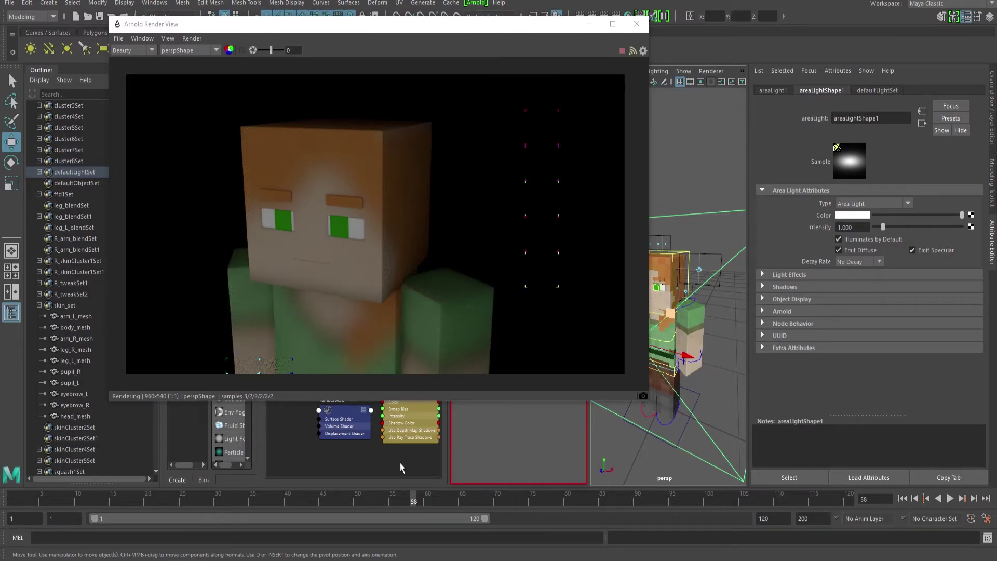
# Graph the skin_lambert material's network in the Hypershade and open the attributes of its skin_file texture.
pyautogui.moveTo(444, 25); pyautogui.dragTo(758, 6)
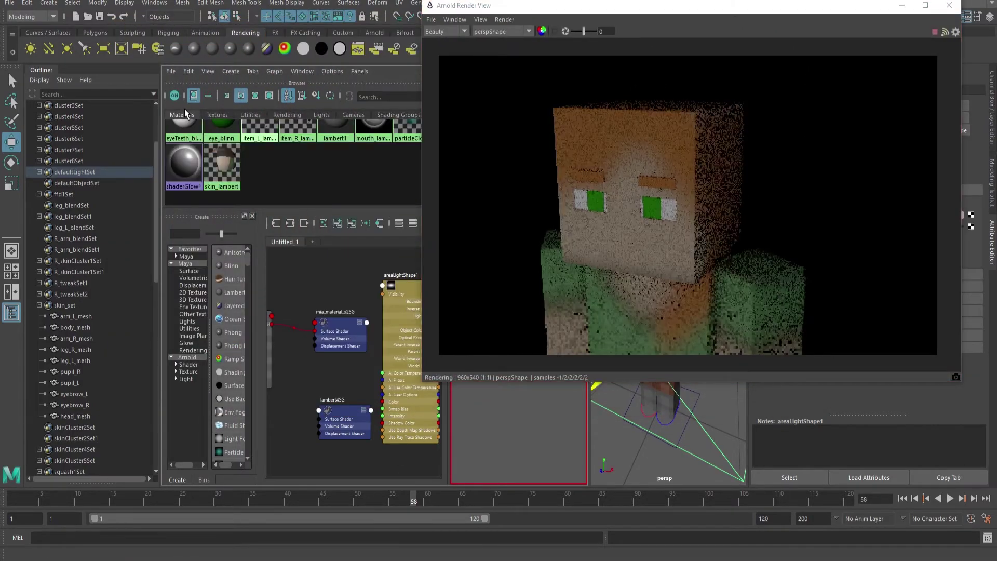
pyautogui.rightClick(177, 212)
pyautogui.click(223, 326)
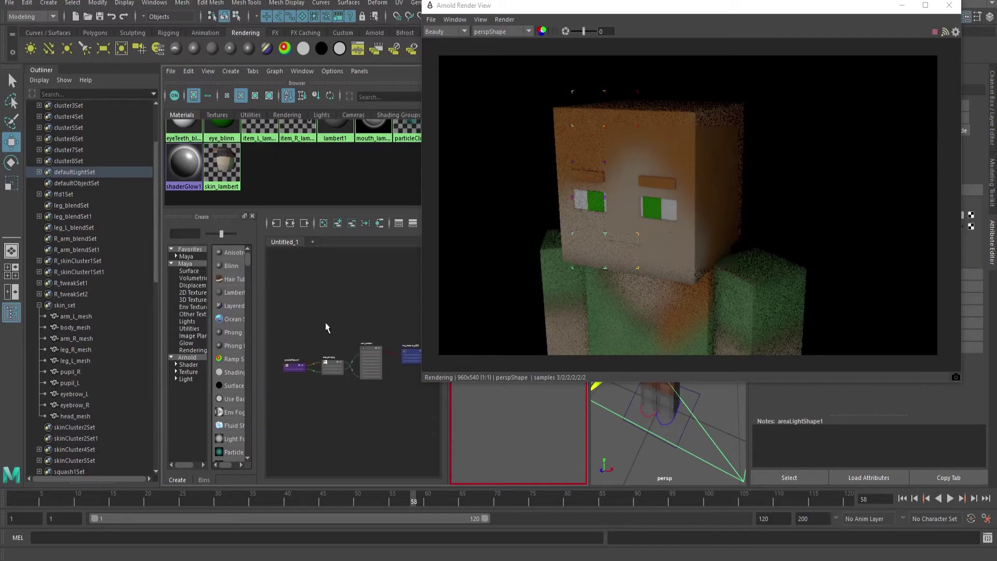
pyautogui.click(235, 180)
pyautogui.moveTo(571, 5); pyautogui.dragTo(249, 37)
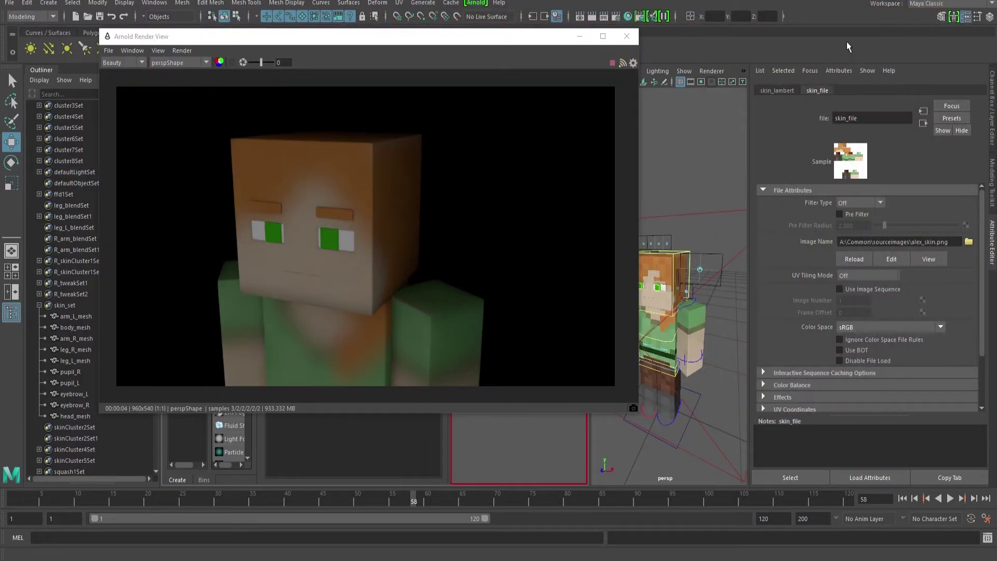
# Set the Arnold filter type of the skin_file texture to closest.
pyautogui.scroll(-3, 887, 260)
pyautogui.click(763, 356)
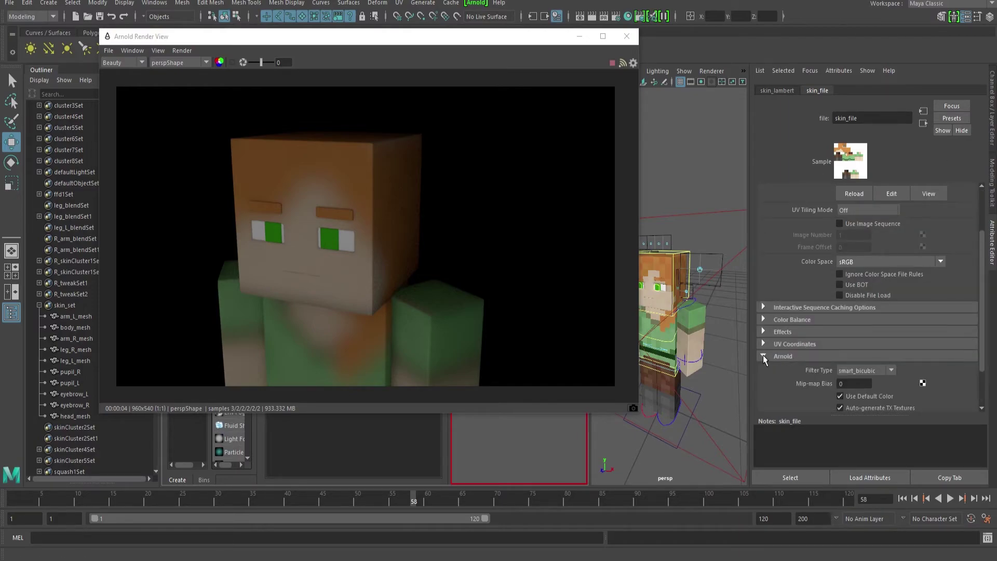
pyautogui.scroll(-3, 763, 358)
pyautogui.click(884, 319)
pyautogui.click(864, 331)
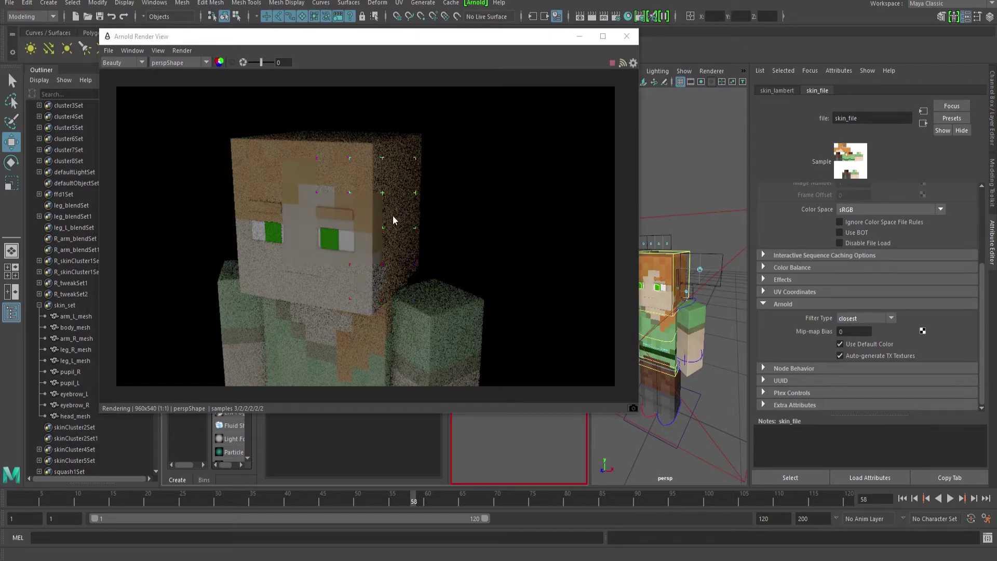
# Replace the skin_file texture's image with IMKevin117 2016 (1.8).png from the MineCraft Skins folder.
pyautogui.click(764, 267)
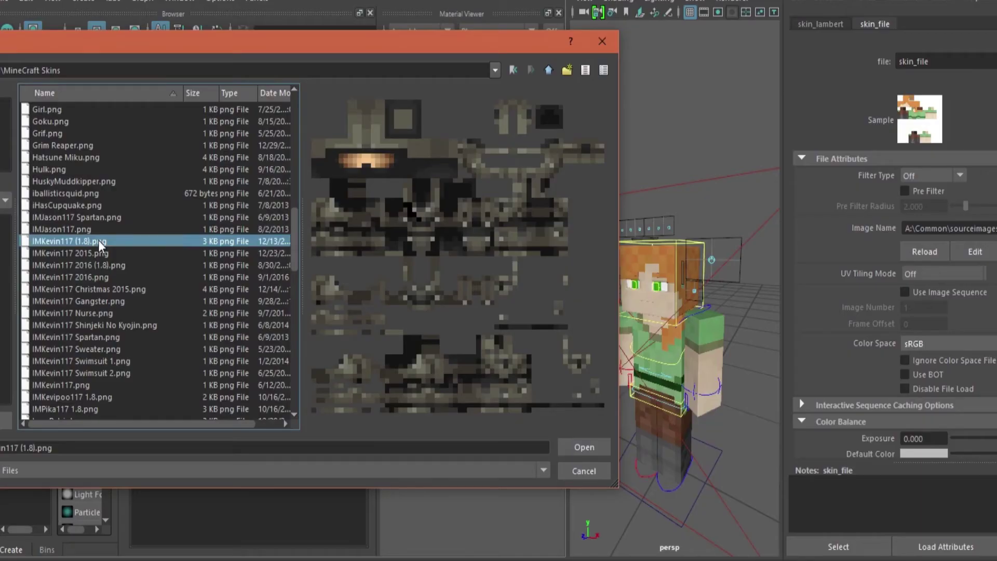
pyautogui.click(120, 266)
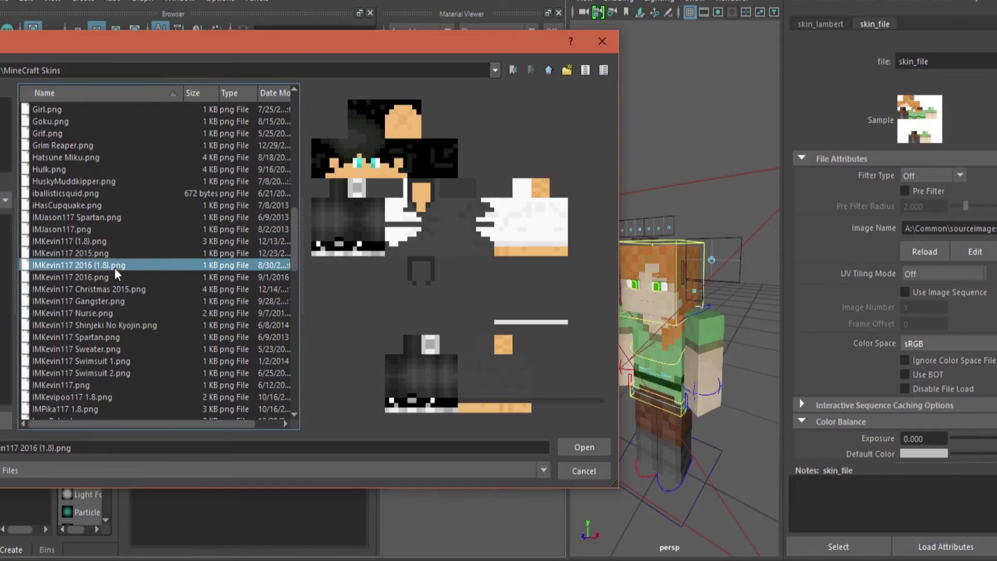
pyautogui.click(598, 450)
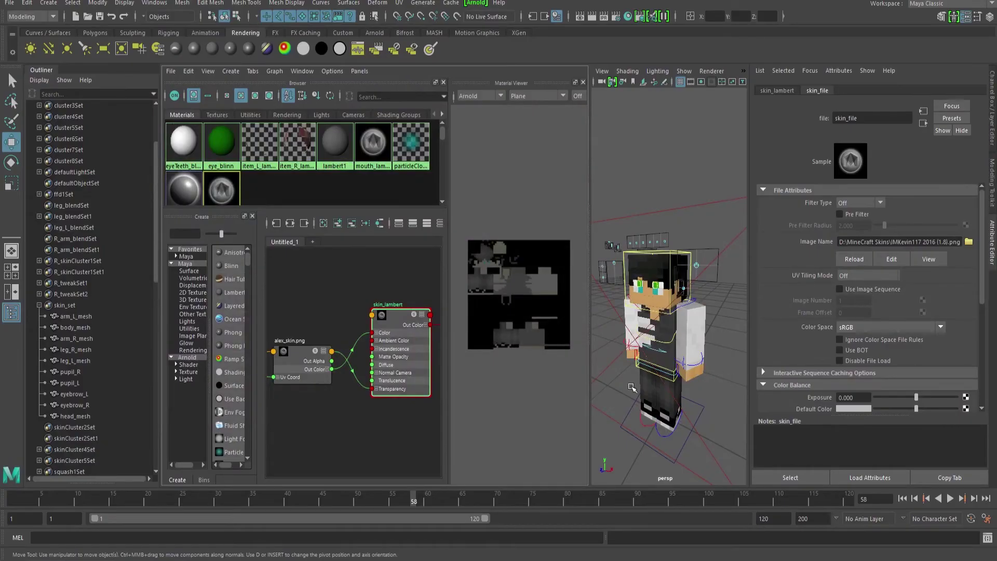
# Examine the replaced skin on the character's face, eyes and body up close and from several angles.
pyautogui.scroll(6, 692, 368)
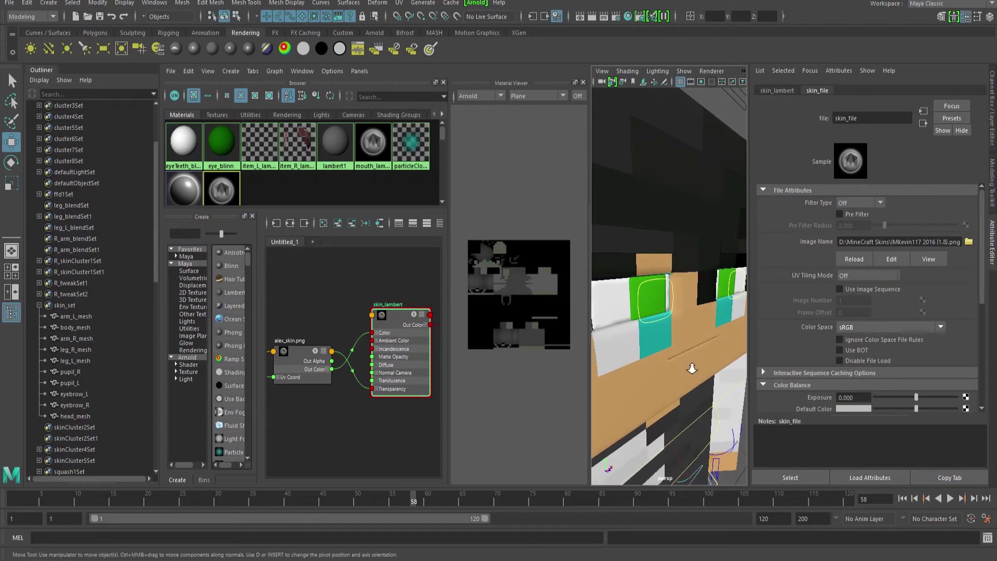
pyautogui.scroll(-4, 692, 368)
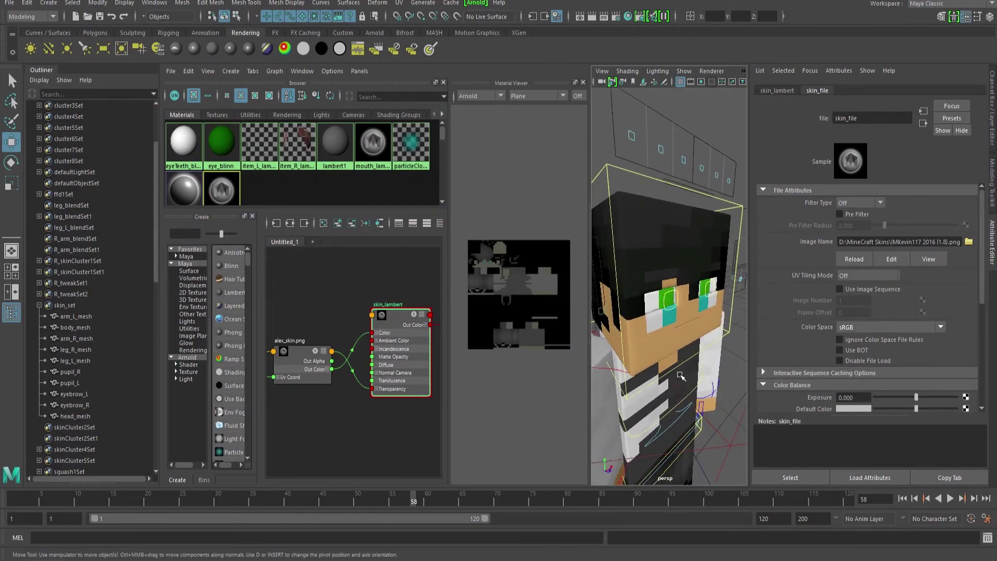
pyautogui.scroll(5, 675, 371)
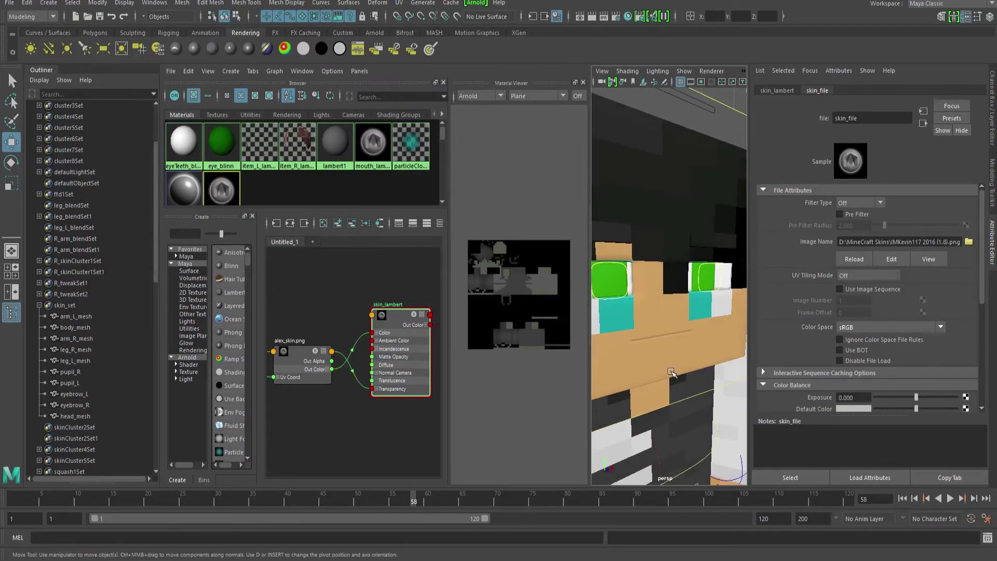
pyautogui.scroll(-8, 675, 373)
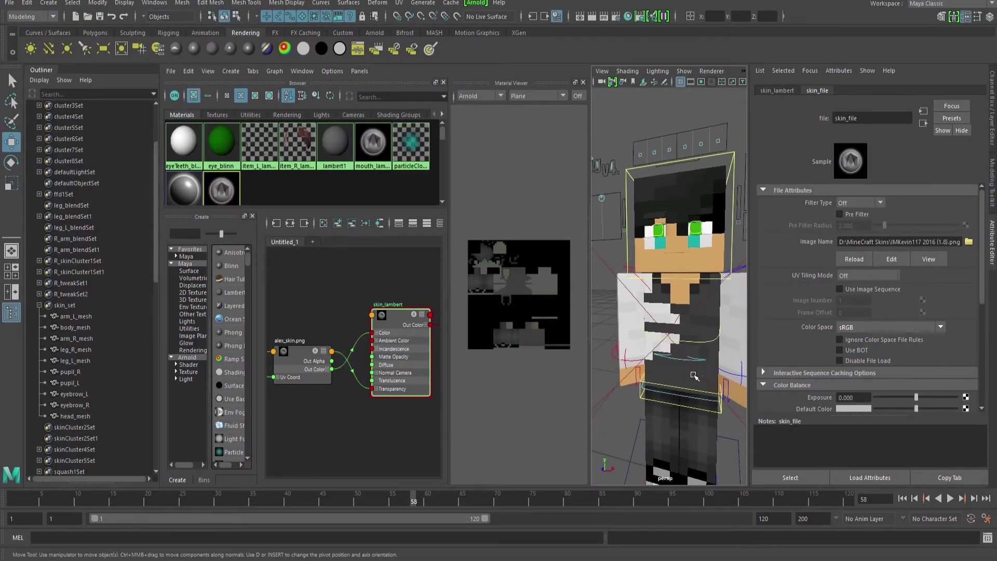
pyautogui.keyDown('alt'); pyautogui.moveTo(695, 376); pyautogui.dragTo(680, 373); pyautogui.keyUp('alt')
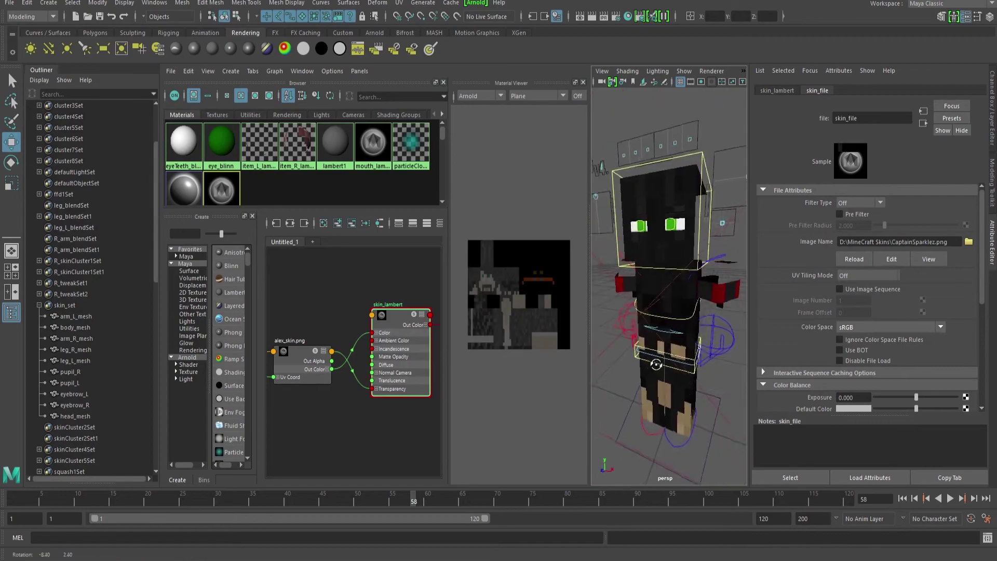
pyautogui.keyDown('alt'); pyautogui.moveTo(660, 367); pyautogui.dragTo(681, 333); pyautogui.keyUp('alt')
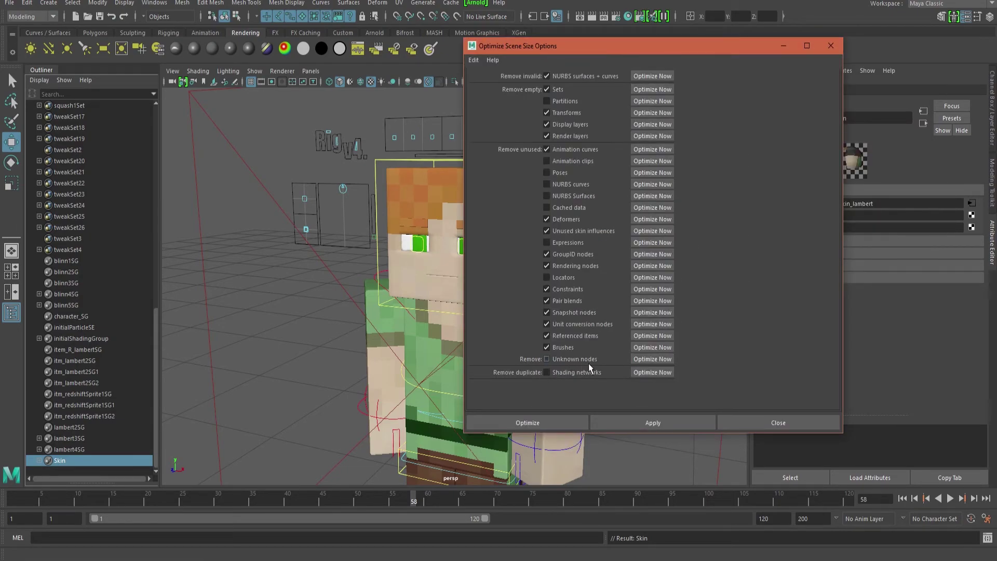
# Review the scene's sets and shading groups in the Outliner, and close the Optimize Scene Size options without optimizing.
pyautogui.scroll(10, 92, 360)
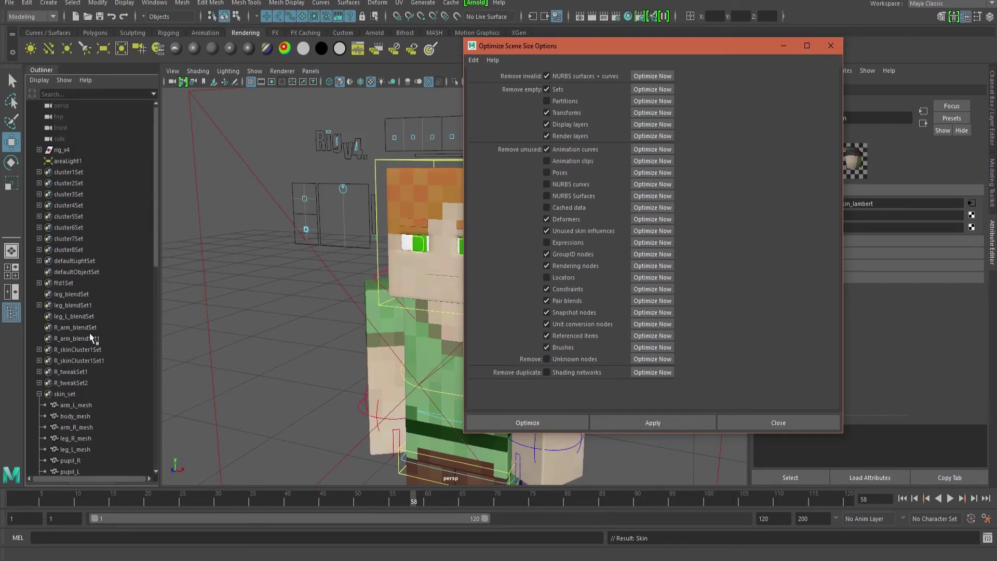
pyautogui.scroll(-10, 70, 159)
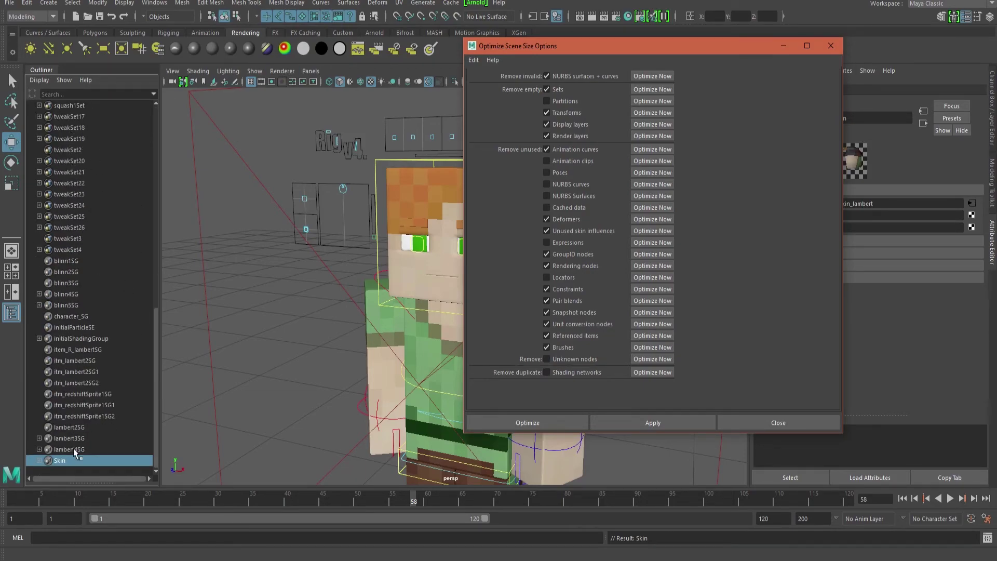
pyautogui.scroll(15, 98, 366)
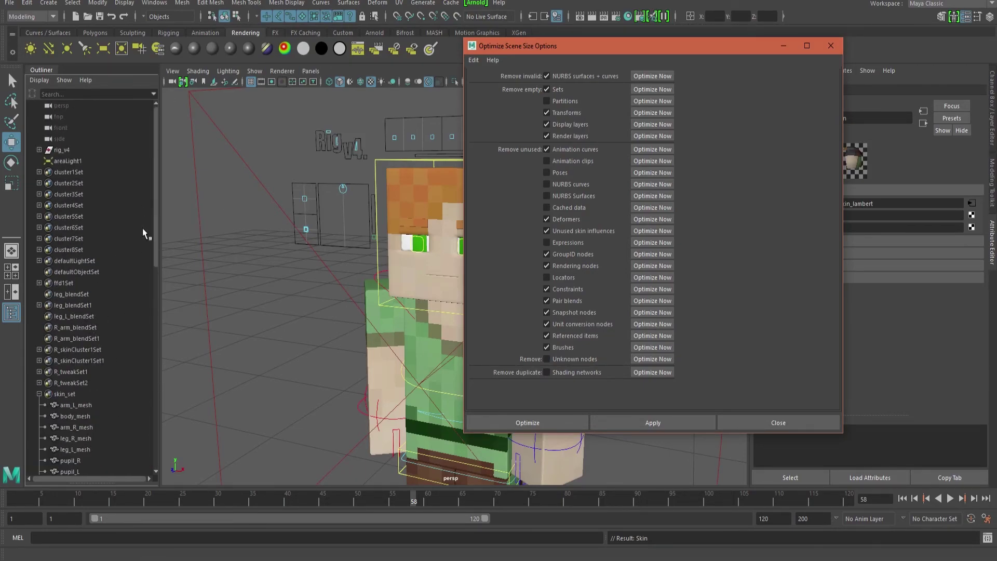
pyautogui.click(777, 422)
pyautogui.keyDown('alt'); pyautogui.moveTo(468, 332); pyautogui.dragTo(558, 341); pyautogui.keyUp('alt')
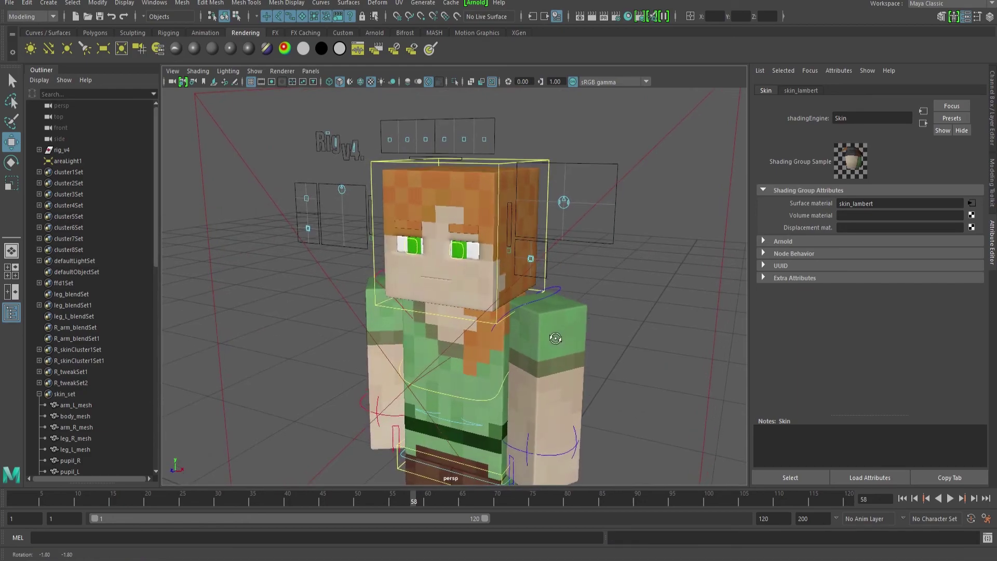
# Turn off DAG Objects Only in the Outliner and look through the complete list of scene nodes.
pyautogui.click(40, 81)
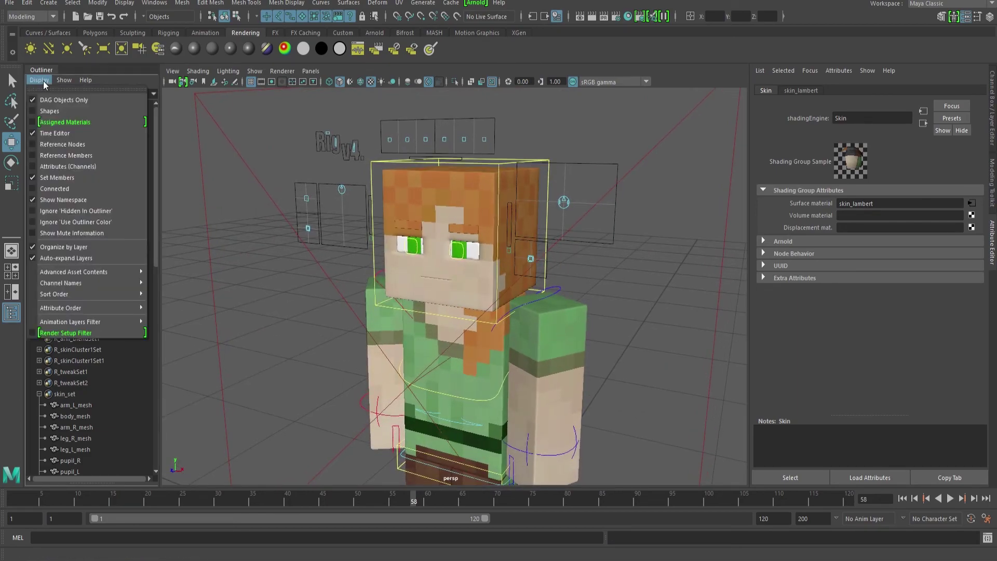
pyautogui.click(154, 3)
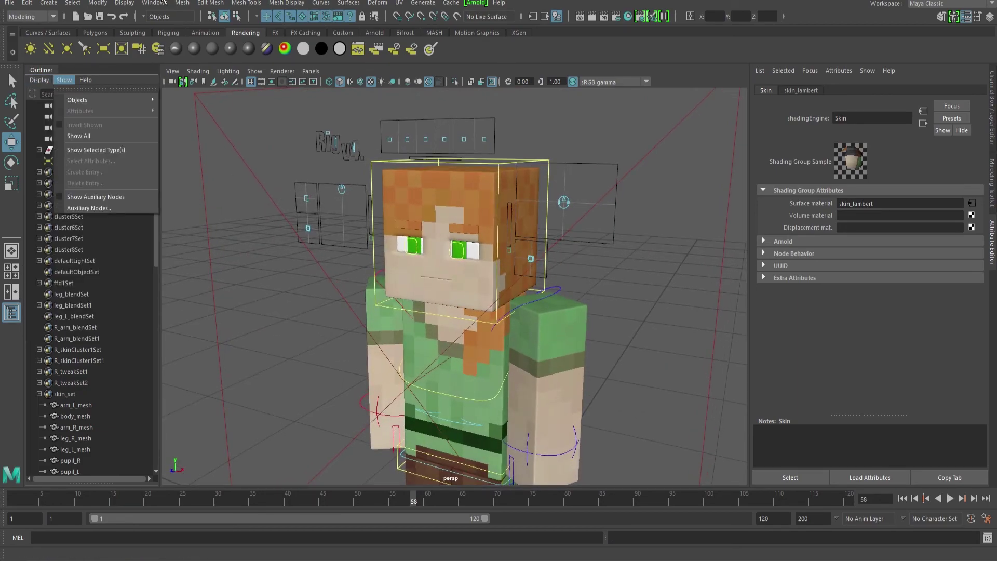
pyautogui.click(154, 2)
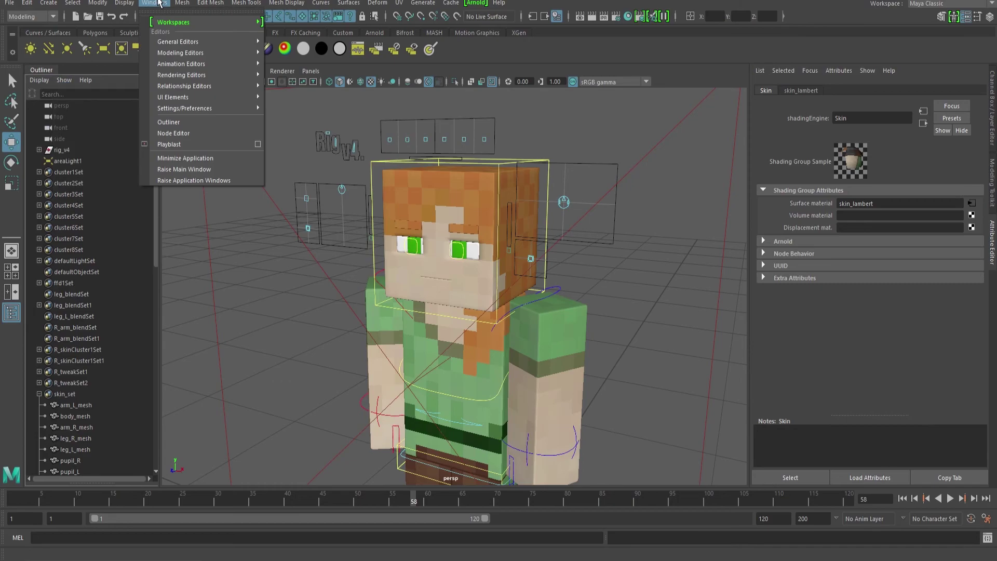
pyautogui.click(39, 80)
pyautogui.click(63, 100)
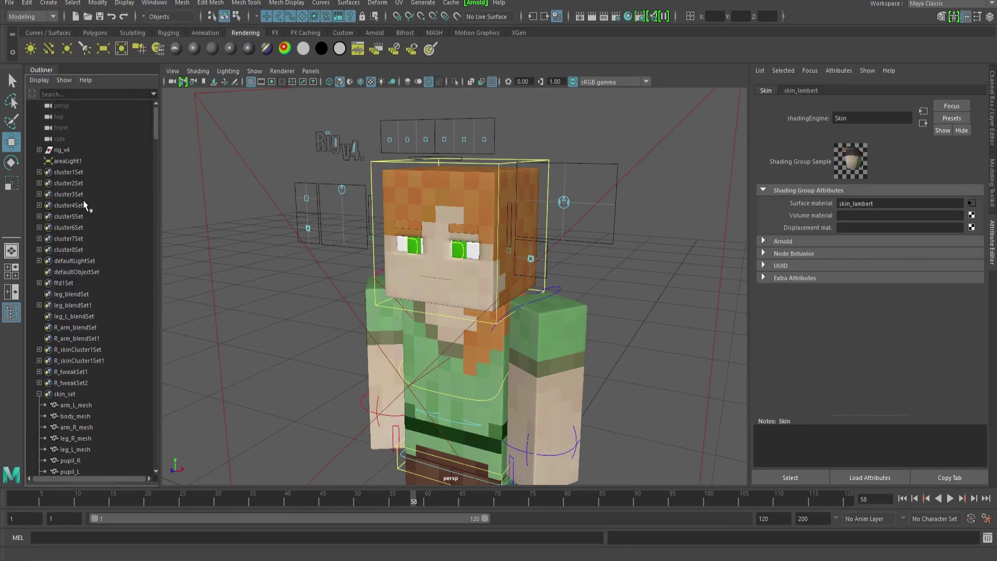
pyautogui.scroll(-20, 83, 426)
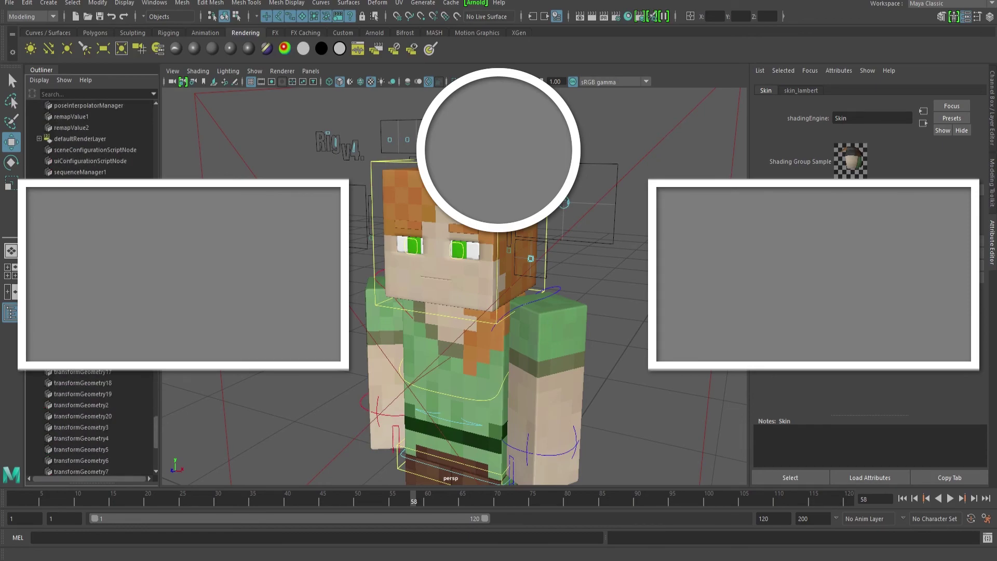
pyautogui.scroll(15, 90, 166)
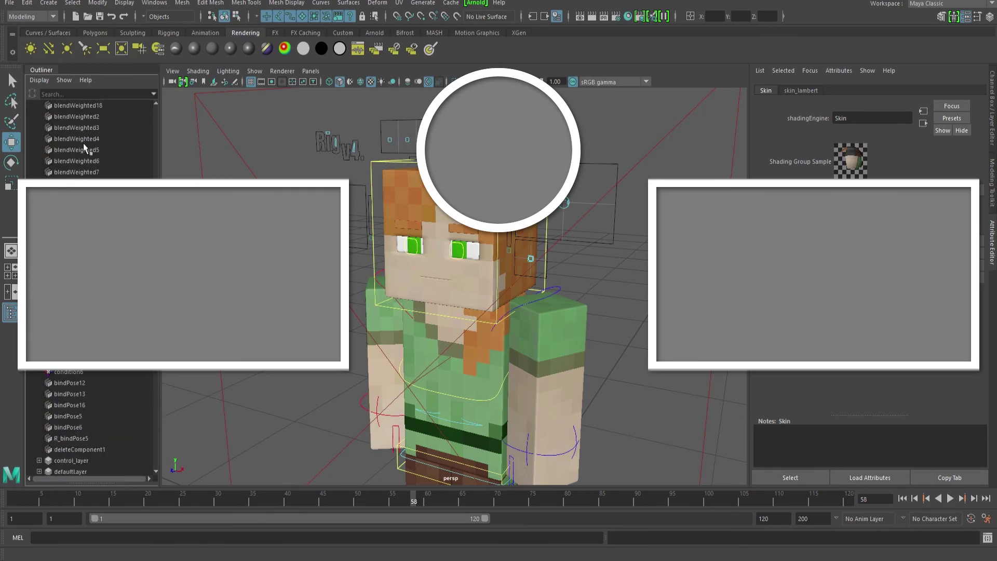
pyautogui.scroll(10, 89, 167)
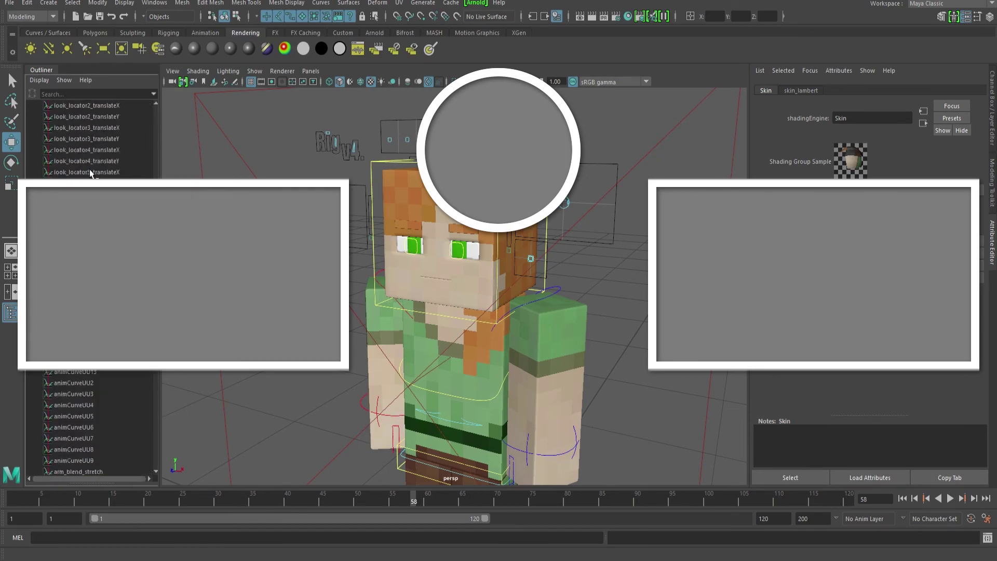
# Restrict the Outliner to DAG objects again, save the scene and clear the selection.
pyautogui.click(42, 80)
pyautogui.click(8, 71)
pyautogui.press('f')
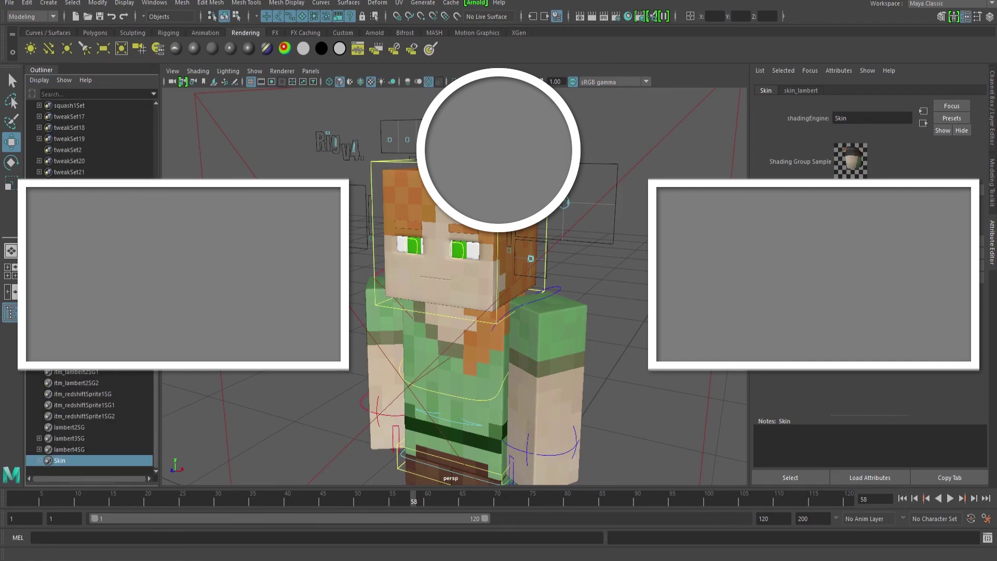
pyautogui.hotkey('ctrl', 's')
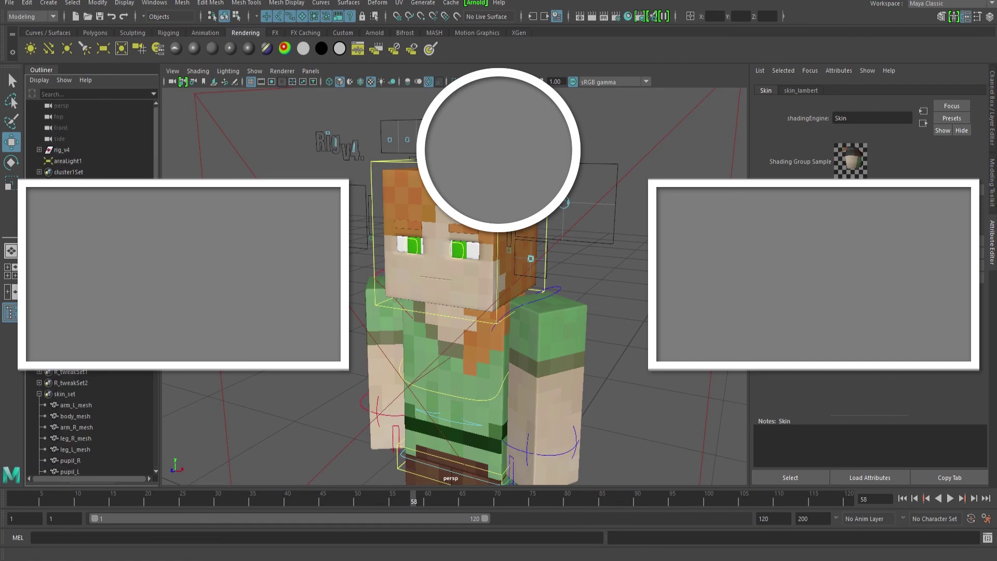
pyautogui.click(603, 134)
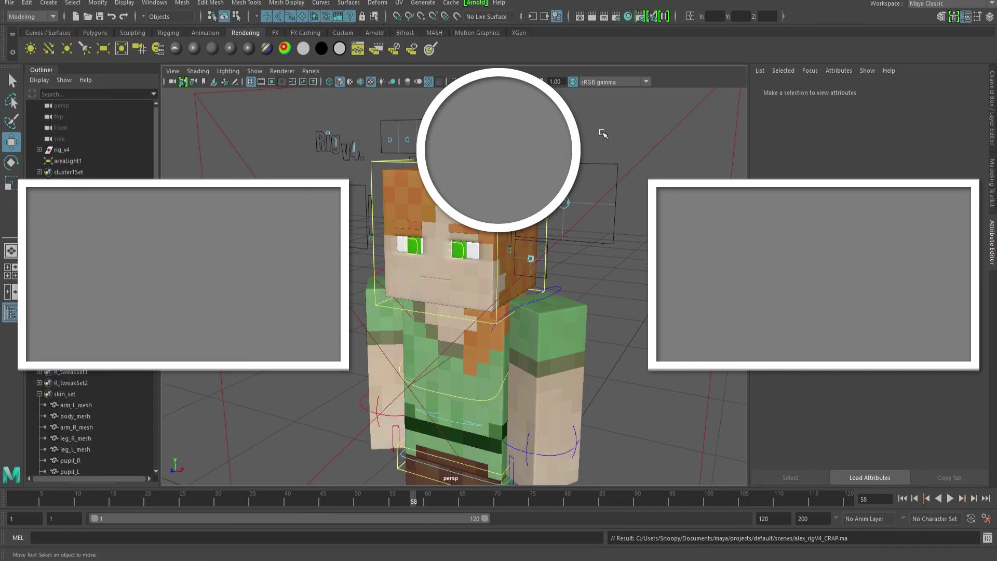